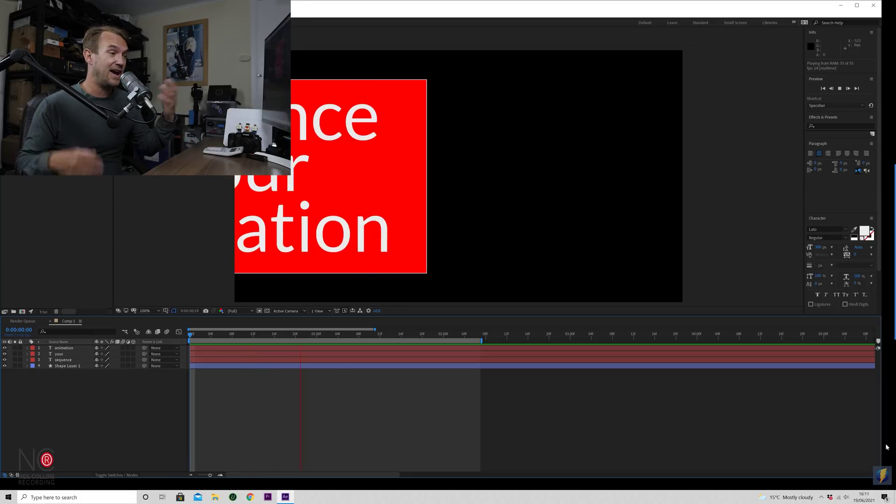
Stop the preview, reveal the keyframes of the animation text layer, and collapse and deselect it again
key(space)
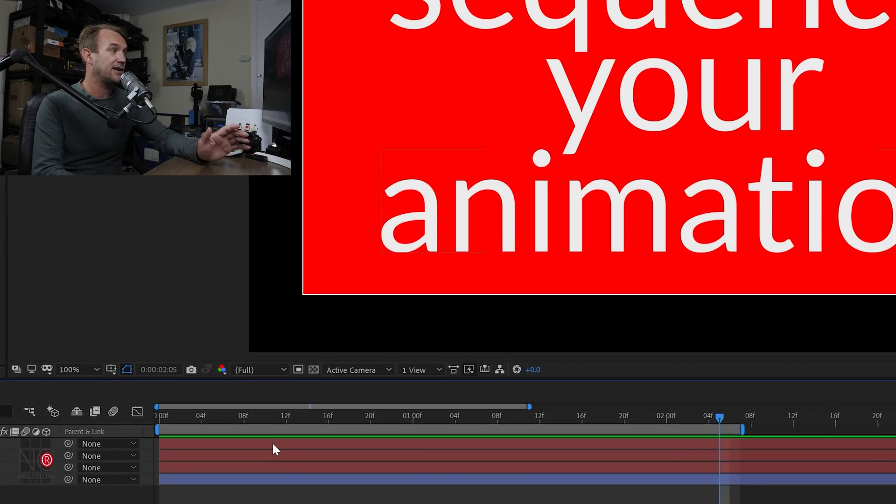
click(273, 444)
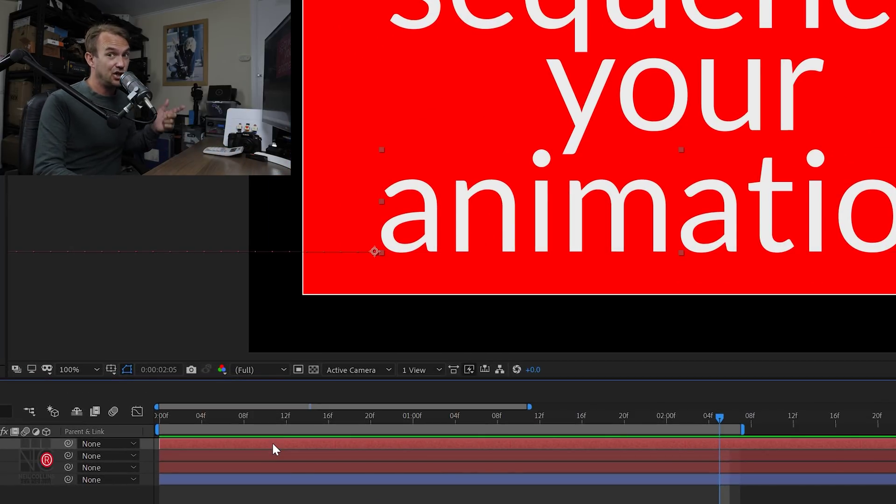
key(u)
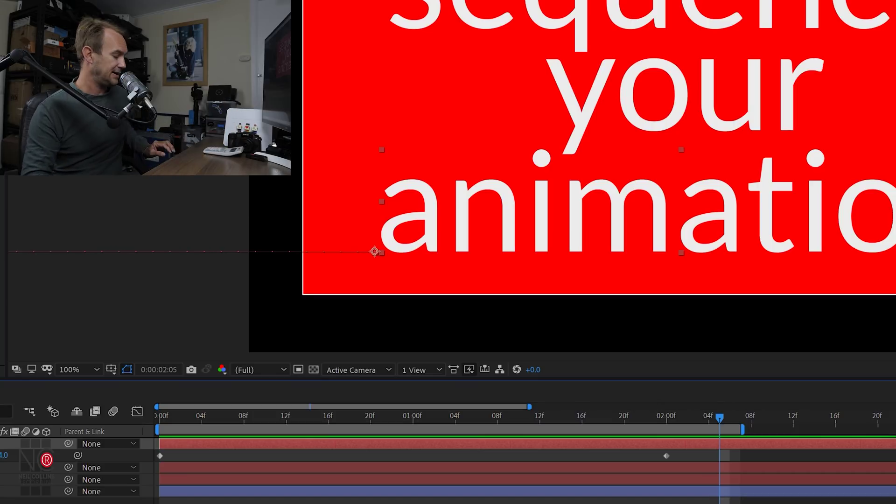
key(u)
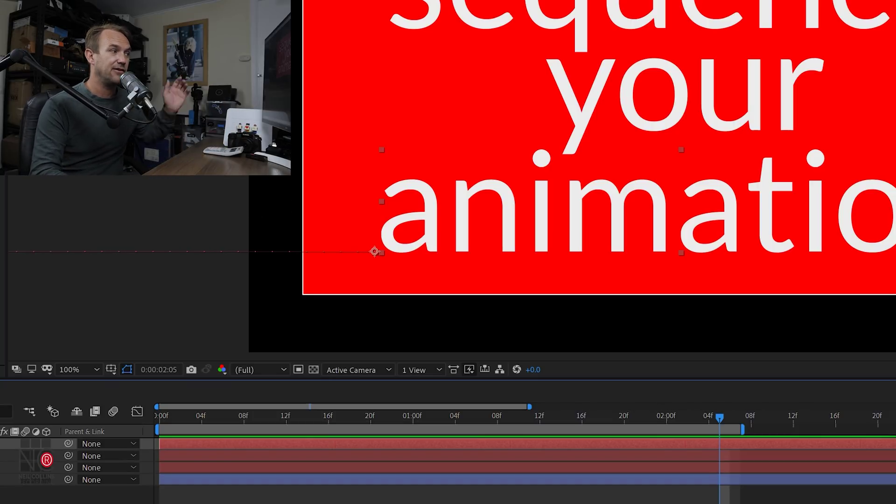
key(ctrl+shift+a)
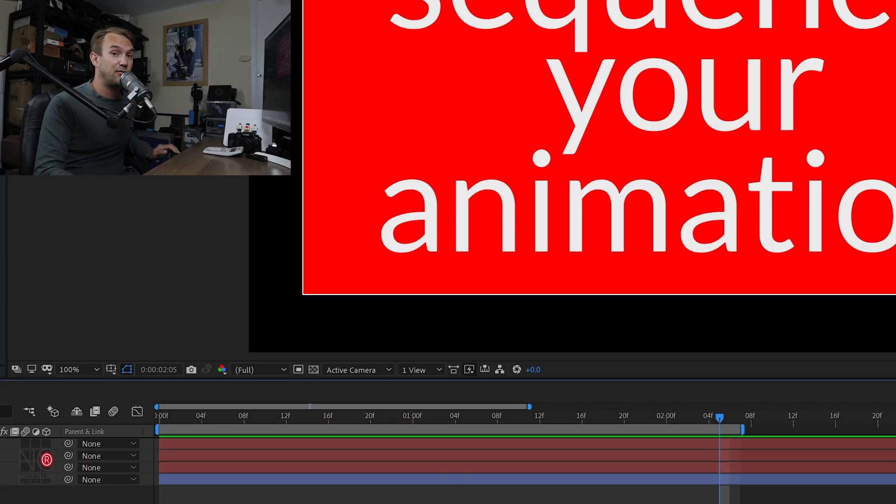
Show the keyframes of all four layers at once, and collapse them again
click(453, 444)
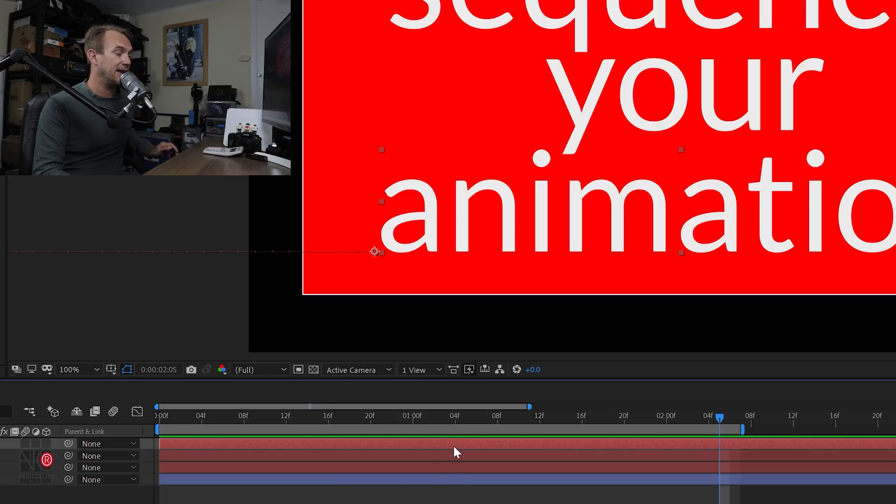
shift+click(523, 479)
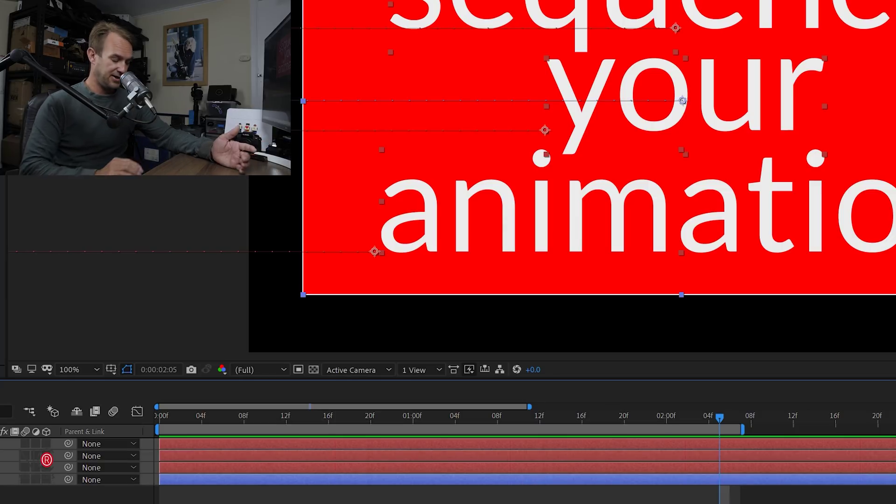
key(u)
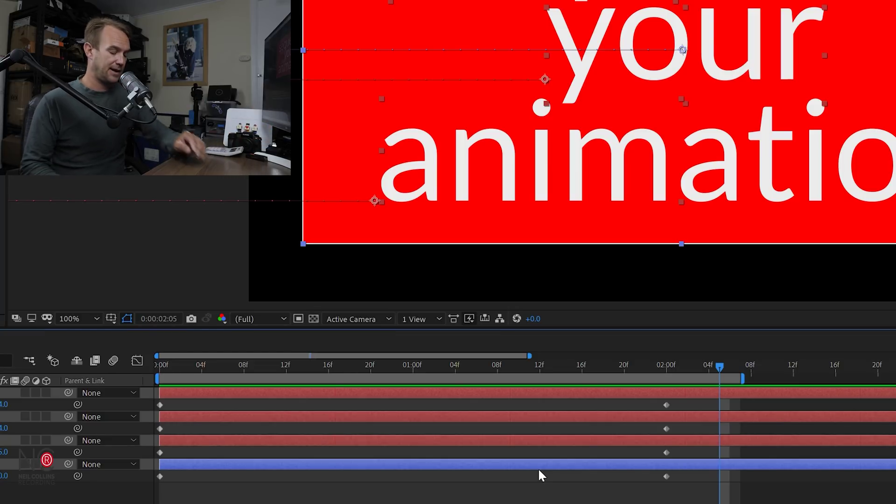
key(u)
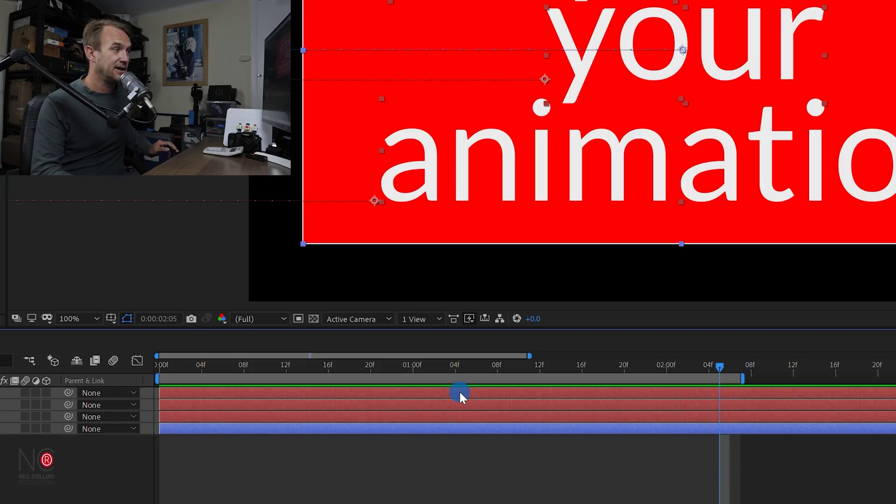
Show the keyframes of only the animation and sequence text layers, and collapse and deselect them again
click(410, 446)
click(386, 395)
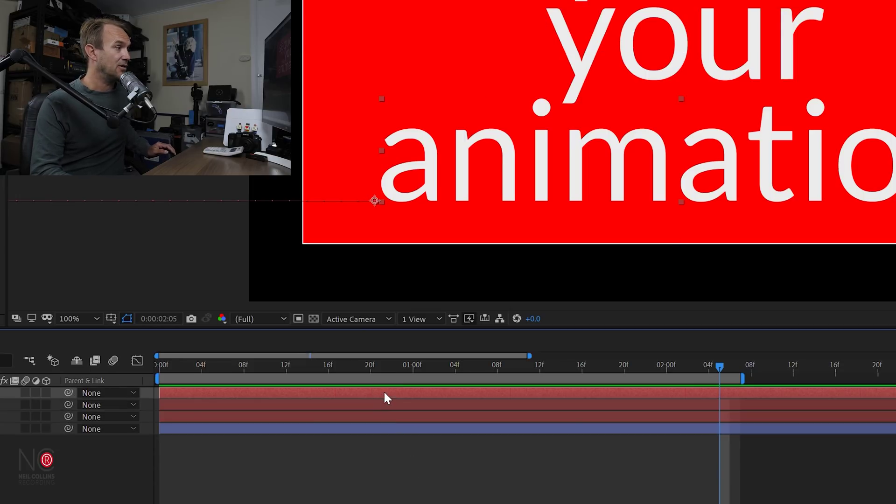
shift+click(396, 414)
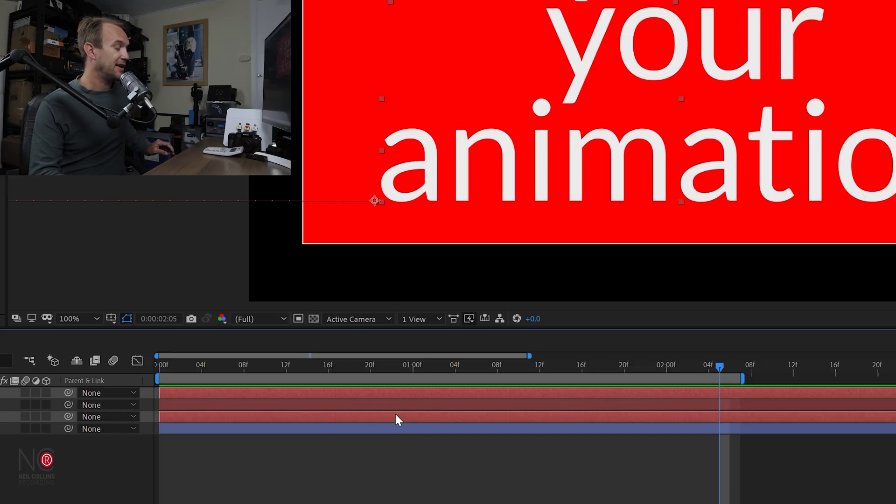
key(u)
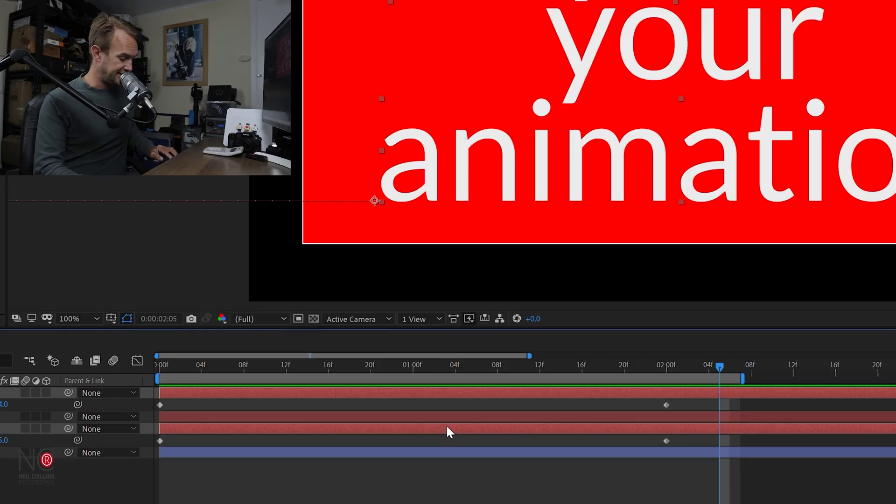
key(u)
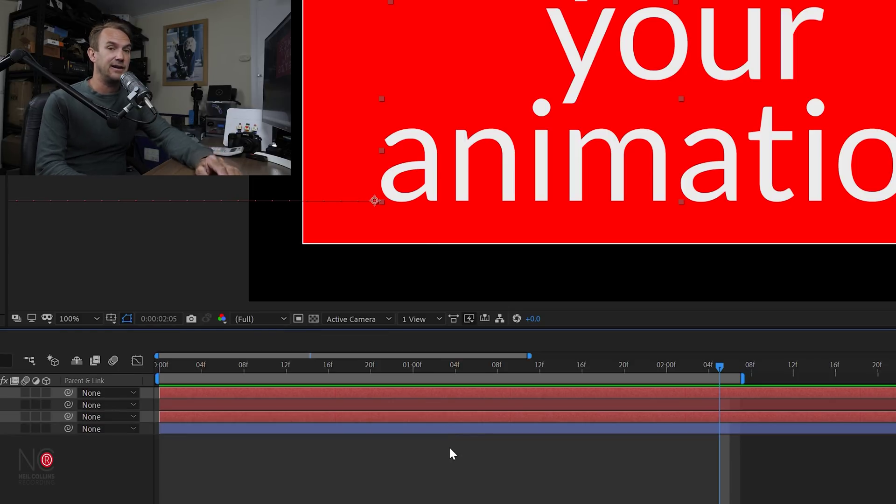
click(449, 448)
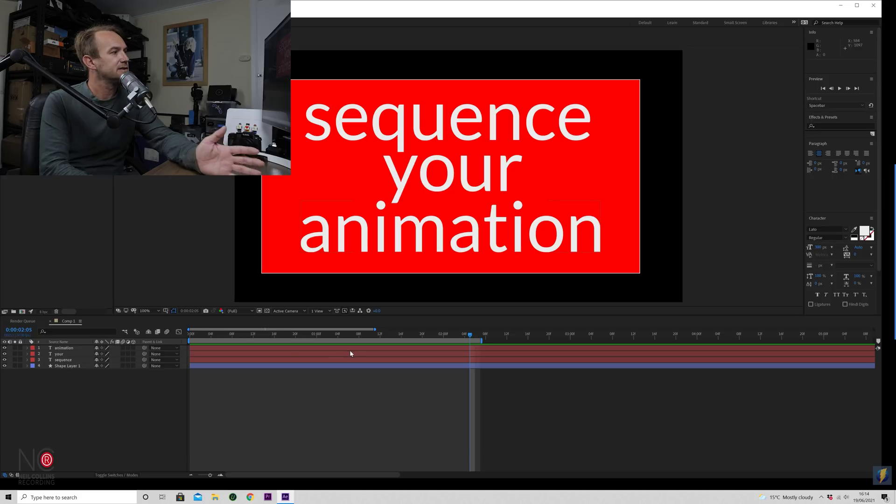
Shift the three text layers together so they start at 0:00:01:00, and scrub through the timeline to check the delay
click(280, 347)
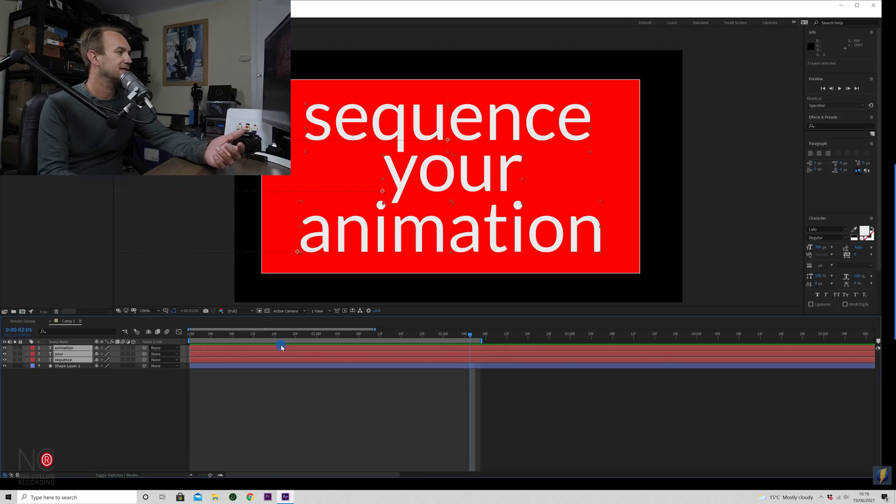
drag(282, 347, 408, 347)
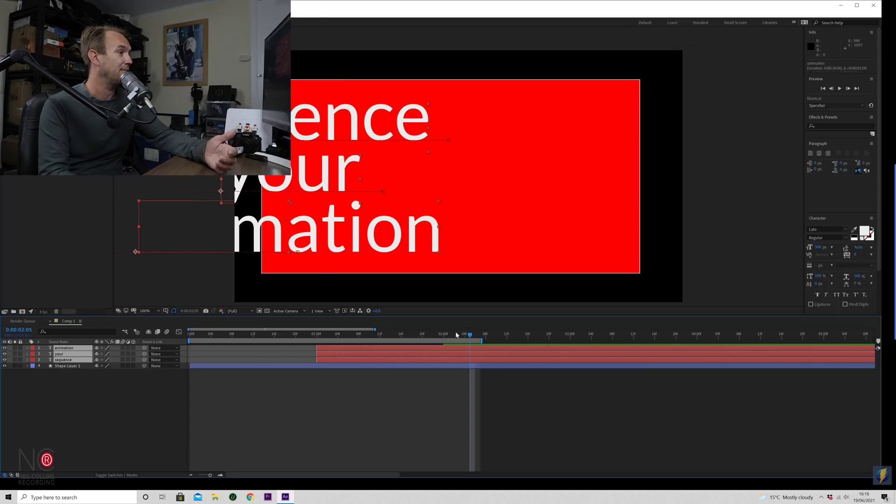
drag(469, 335, 625, 330)
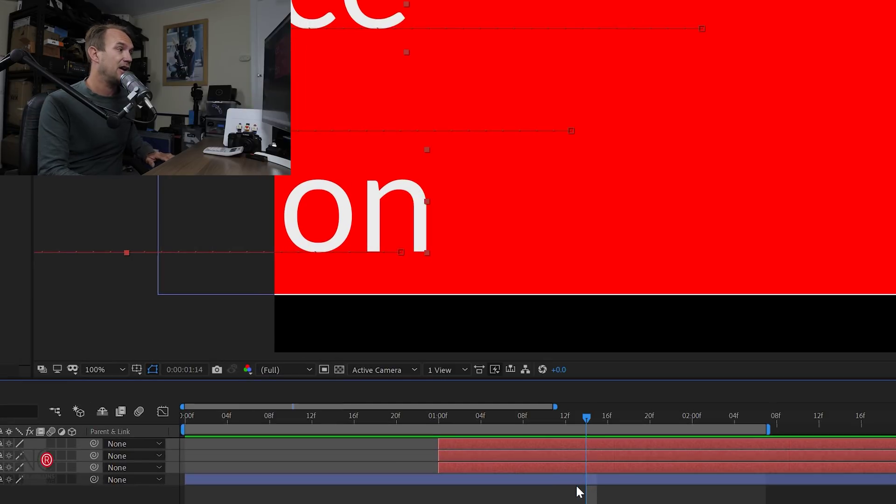
Jump the time indicator to the in points of the text layers, the shape layer start and the animation layer
key(i)
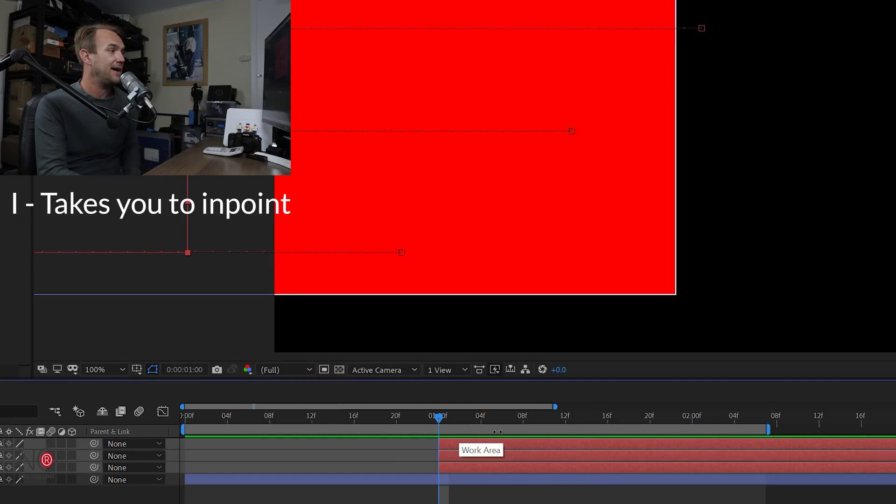
click(471, 480)
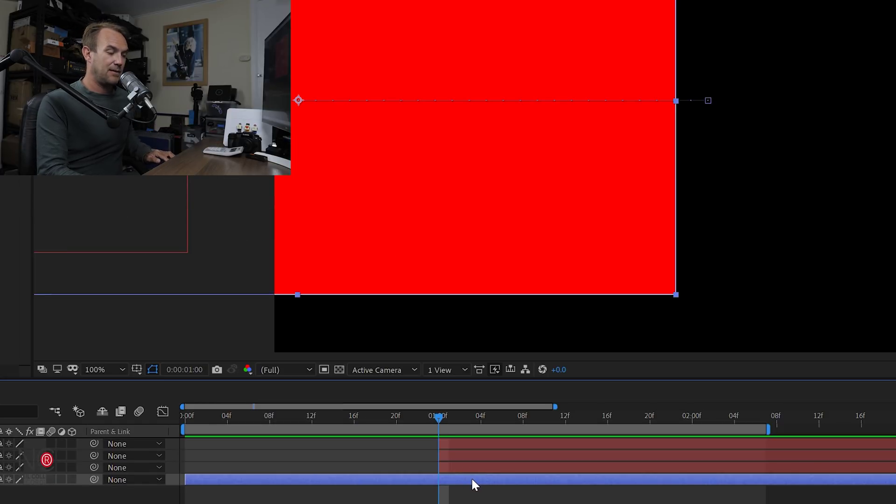
key(Home)
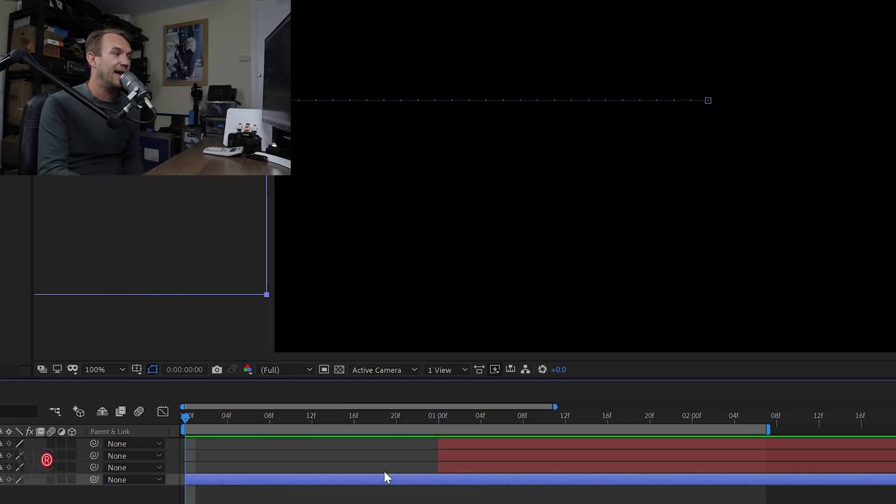
click(527, 442)
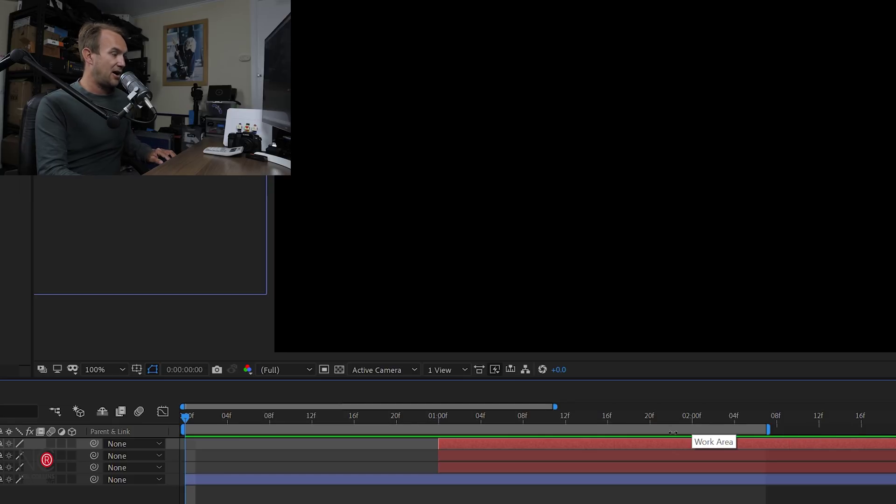
key(i)
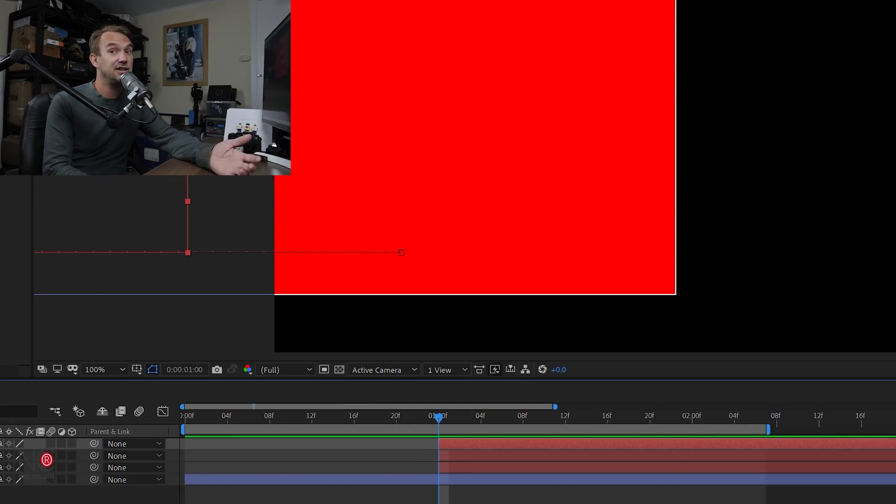
Move the time indicator to 0:00:00:10, and enter current times of 0:00:00:00 and 0:00:03:00
click(416, 421)
drag(415, 421, 291, 418)
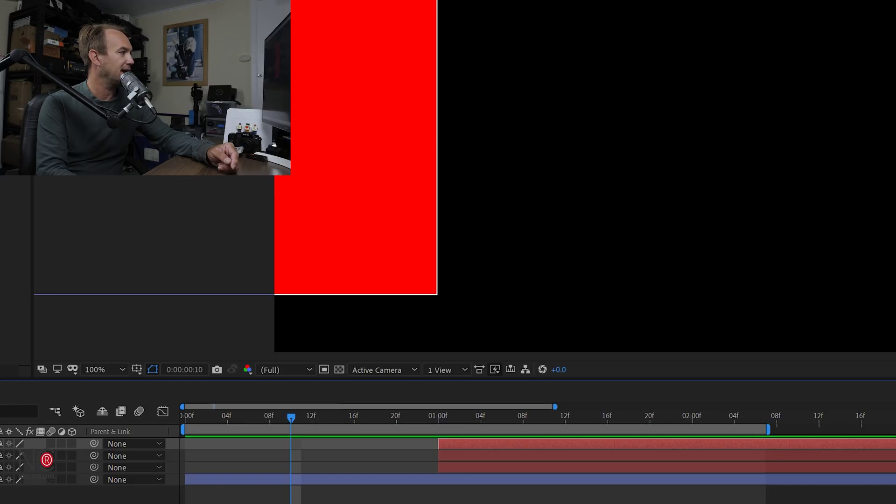
click(24, 408)
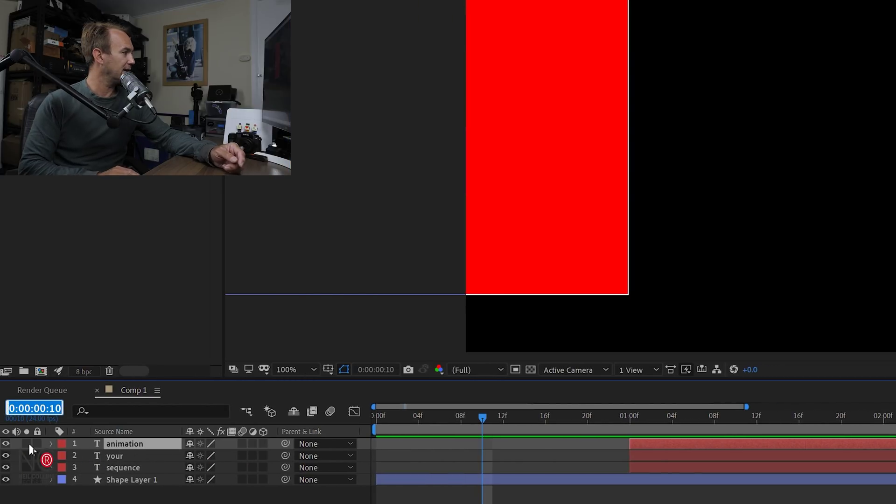
text(0)
key(Return)
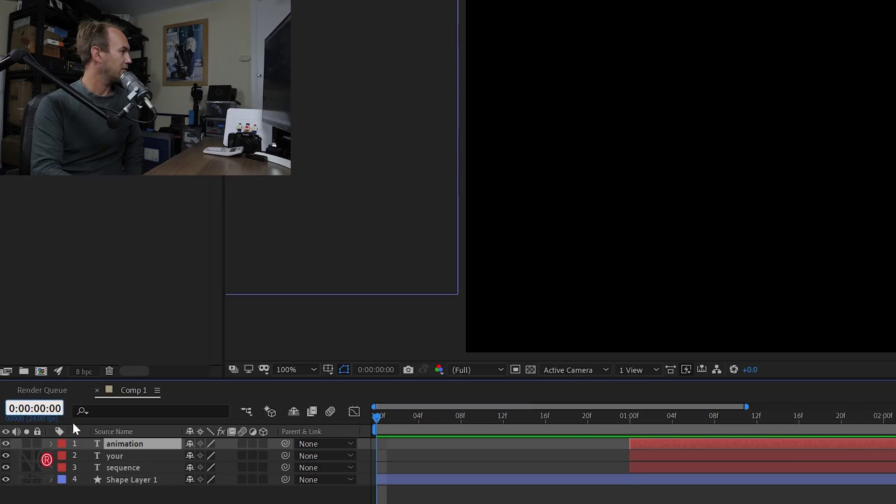
key(BackSpace)
text(3)
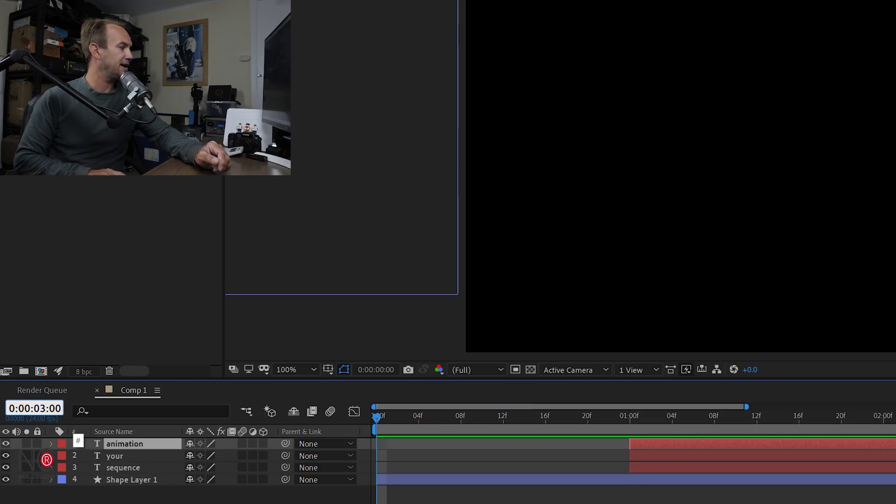
key(Return)
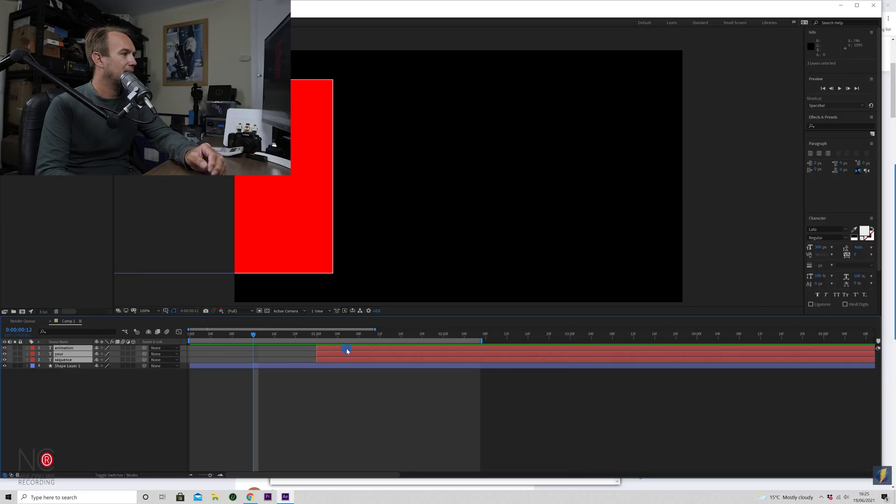
Shift the three text layers to 0:00:01:12, and realign their in points to the time indicator at 0:00:01:00
drag(348, 350, 401, 350)
drag(251, 335, 317, 335)
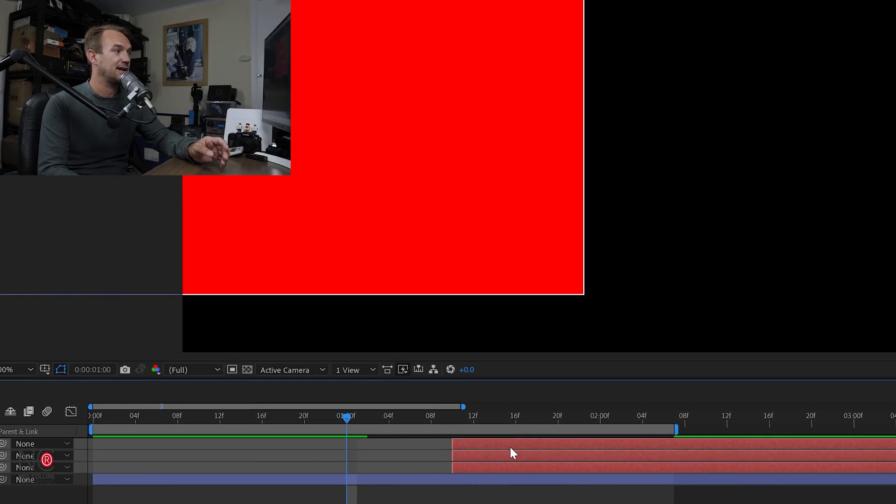
mouse_move(508, 448)
mouse_down()
mouse_move(465, 445)
mouse_move(524, 443)
mouse_up()
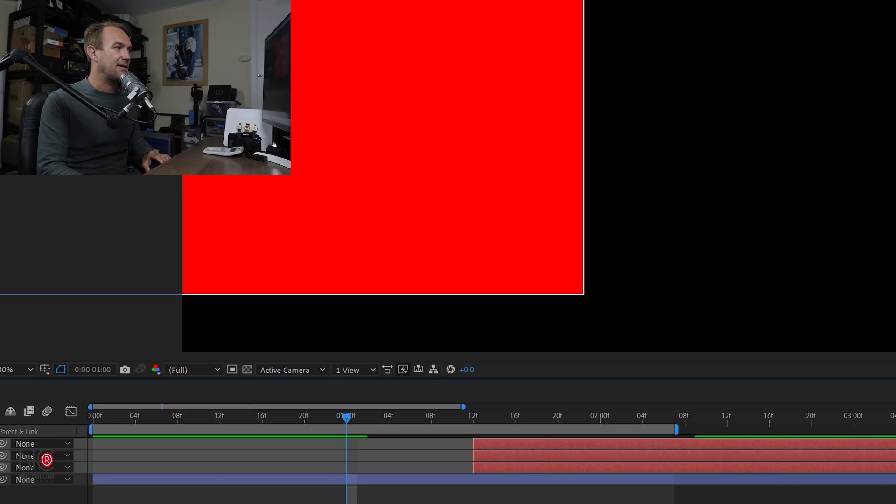
key(bracketleft)
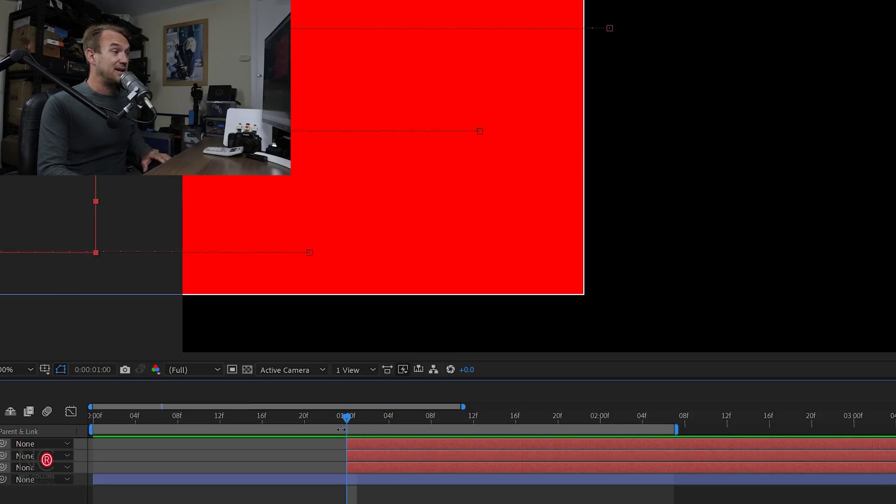
Snap the text layers' in points to the time indicator at 0:00:00:16, and back to 0:00:01:00
drag(349, 418, 265, 415)
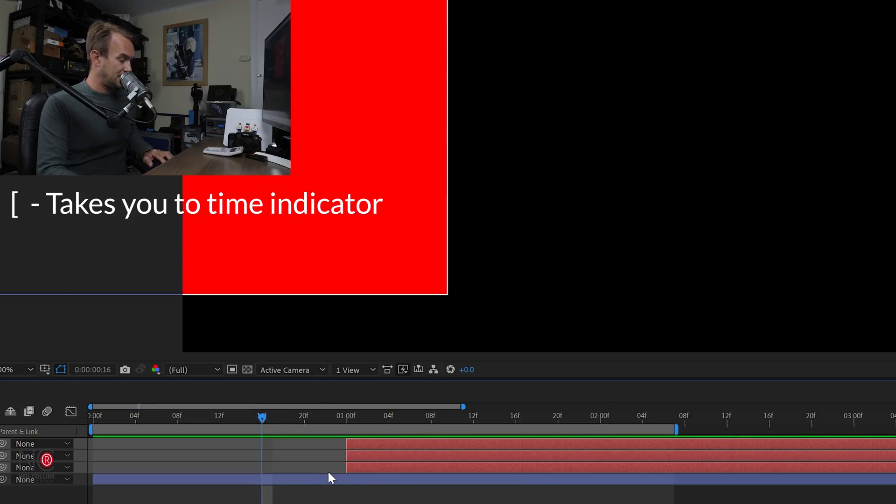
key(bracketleft)
drag(265, 415, 347, 416)
key(bracketleft)
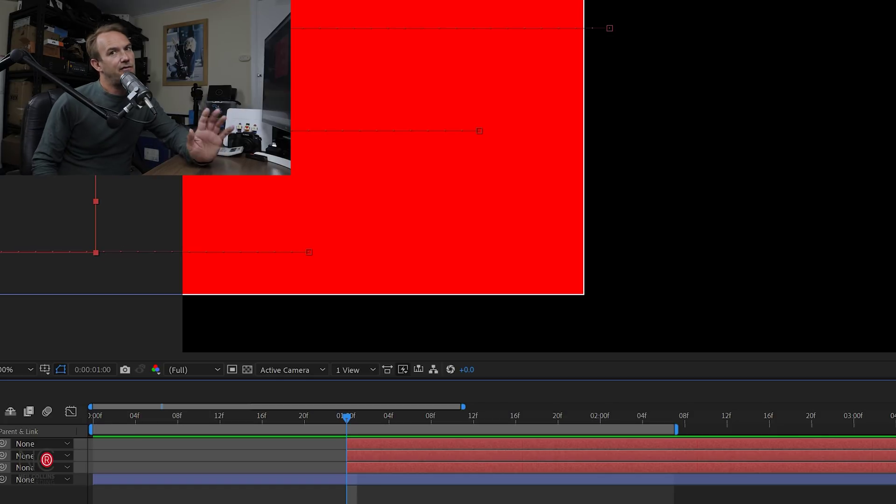
Move the time indicator to 0:00:02:00 and shift the sequence text layer so it starts there
drag(229, 415, 454, 416)
drag(371, 335, 300, 329)
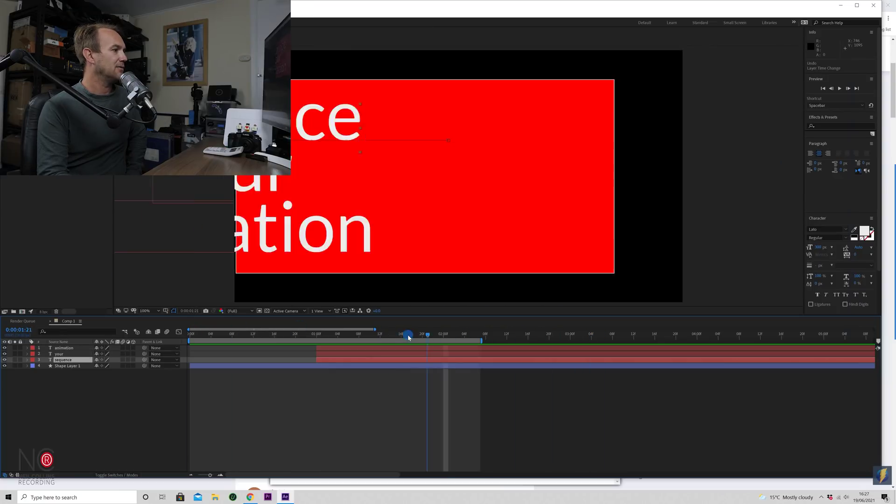
drag(408, 336, 442, 342)
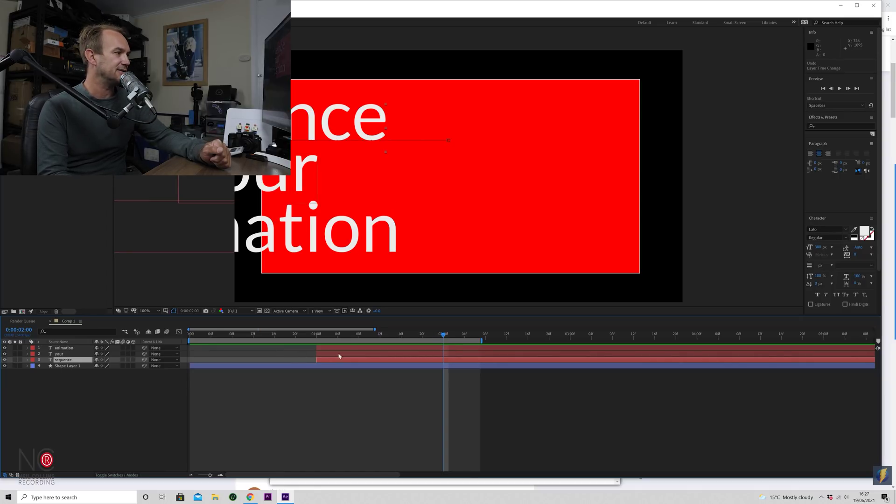
click(351, 361)
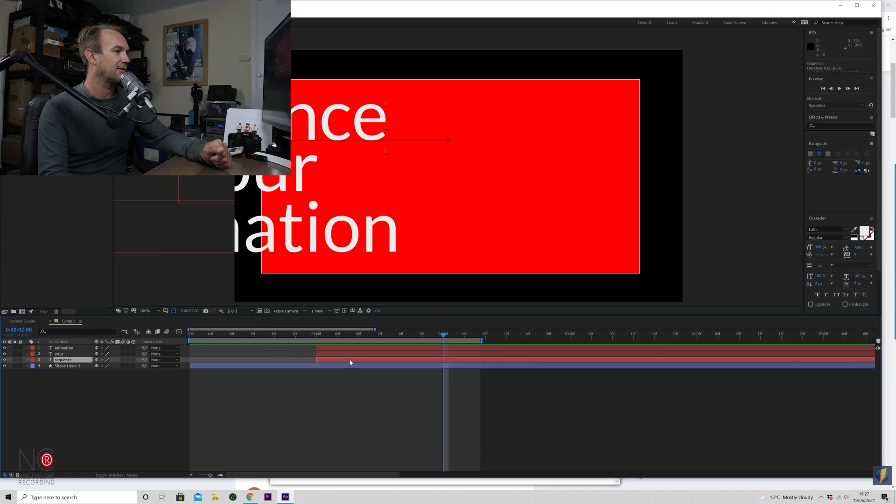
click(350, 360)
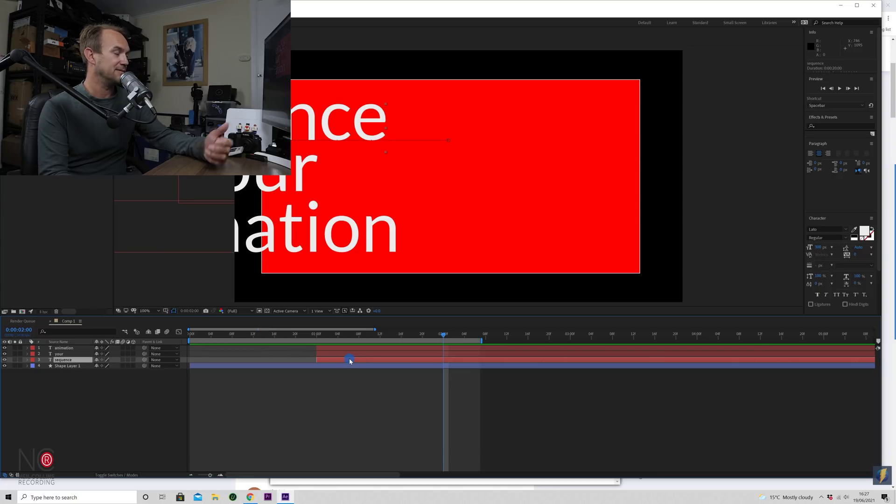
drag(350, 361, 474, 360)
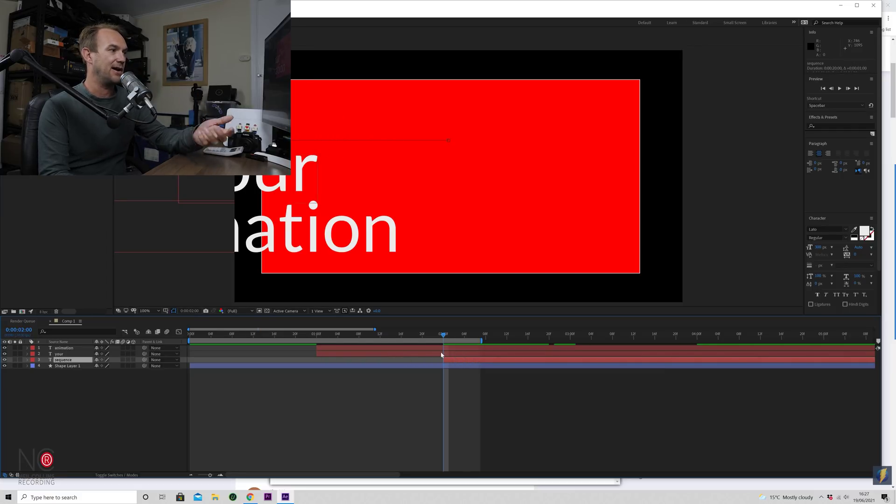
Shift the your layer to start at 0:00:02:12 and the animation layer to start at 0:00:03:00
click(396, 355)
drag(380, 355, 570, 352)
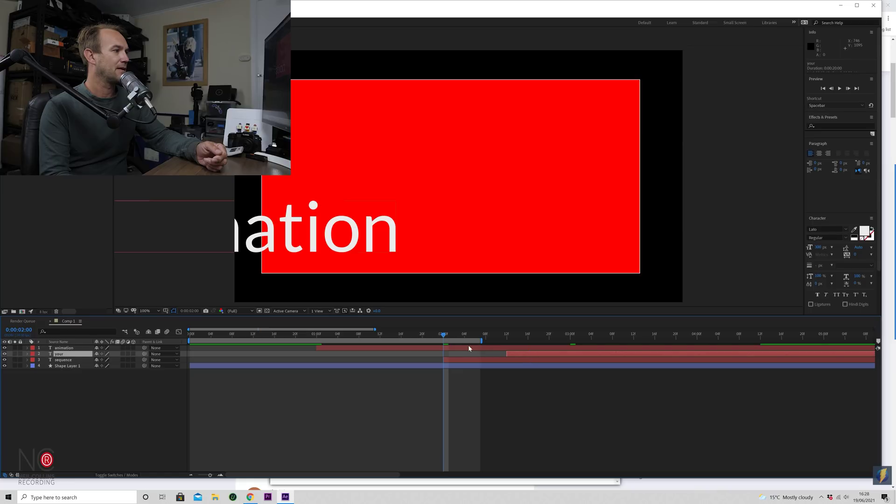
click(446, 348)
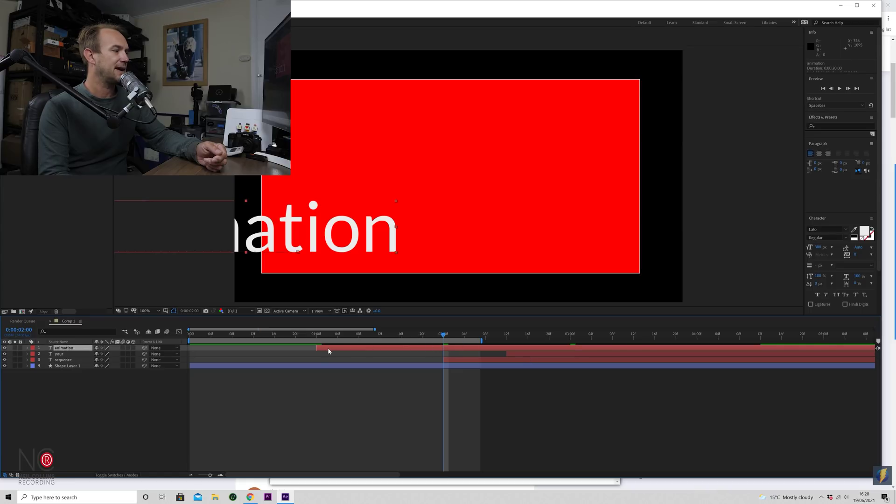
drag(328, 348, 581, 345)
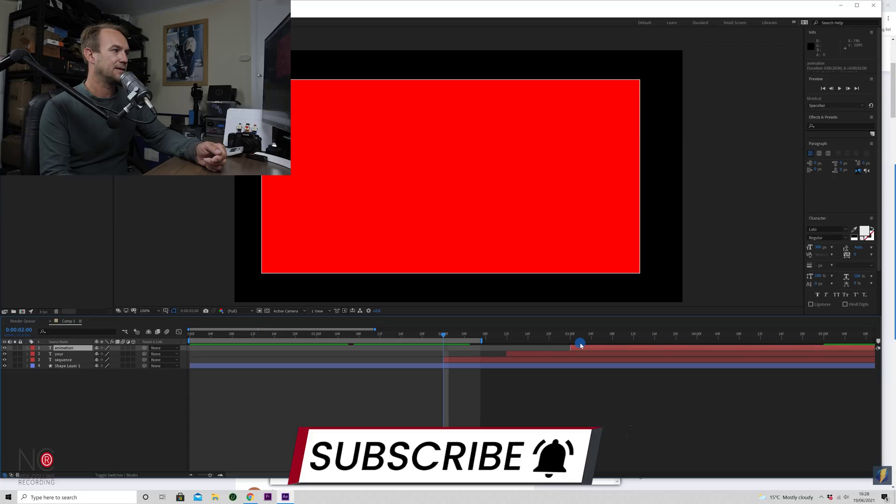
Return to the composition's start and preview the staggered text layers
click(444, 335)
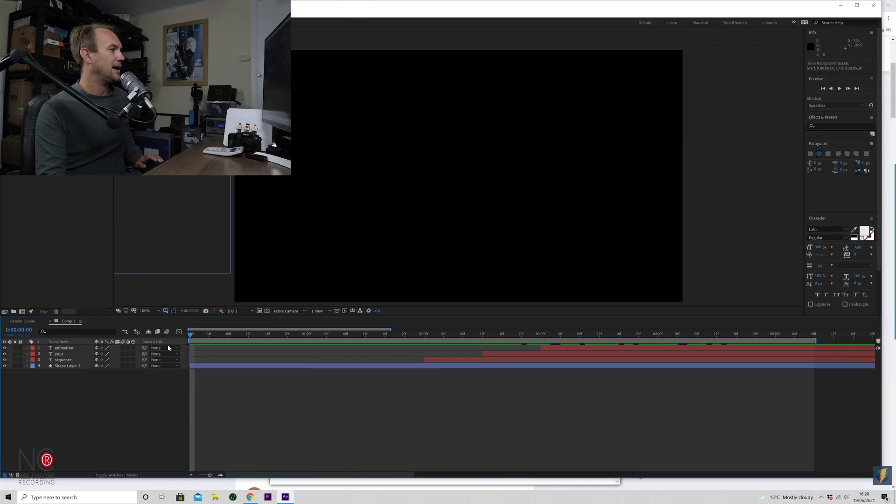
key(space)
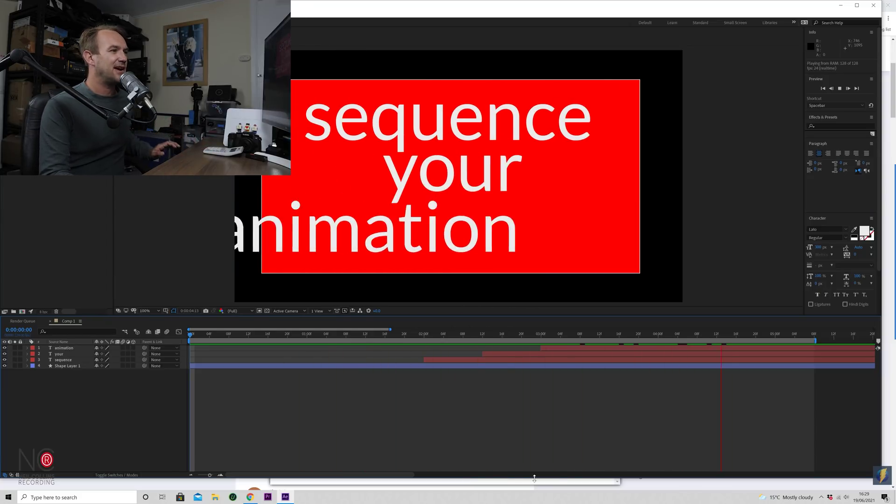
key(space)
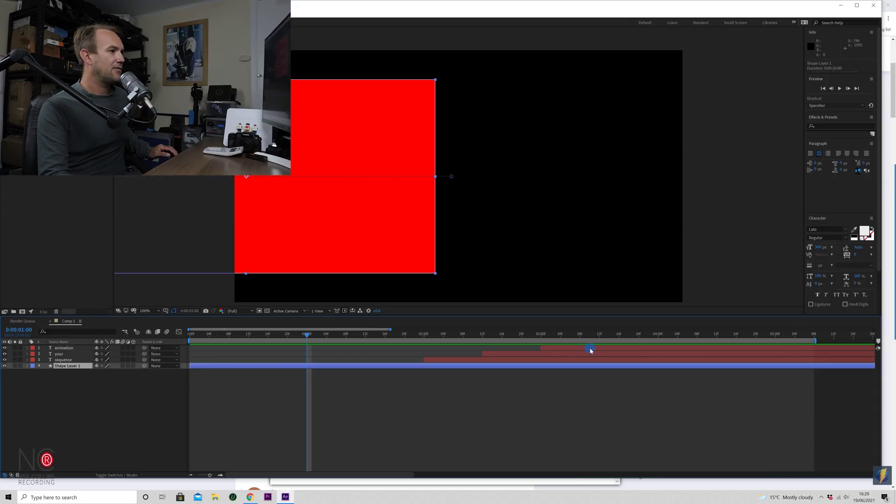
Reveal the keyframes of all four layers and move Shape Layer 1's end position keyframe to 0:00:01:00
click(589, 348)
shift+click(582, 366)
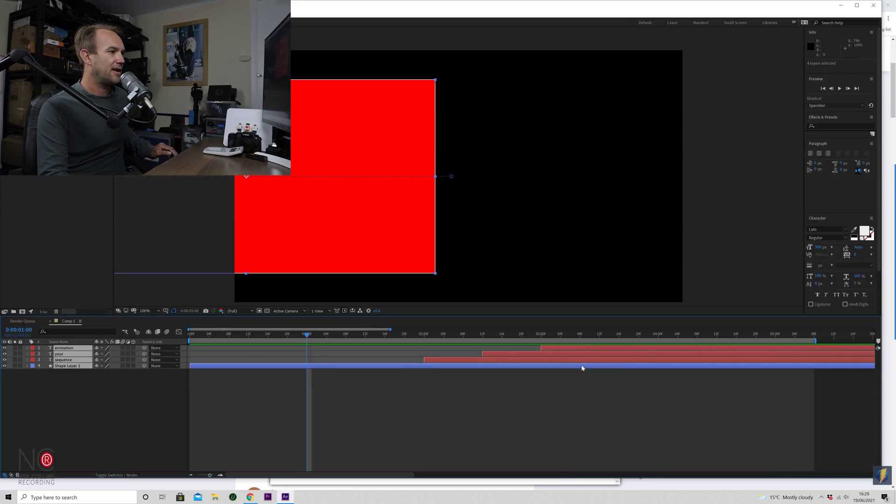
key(u)
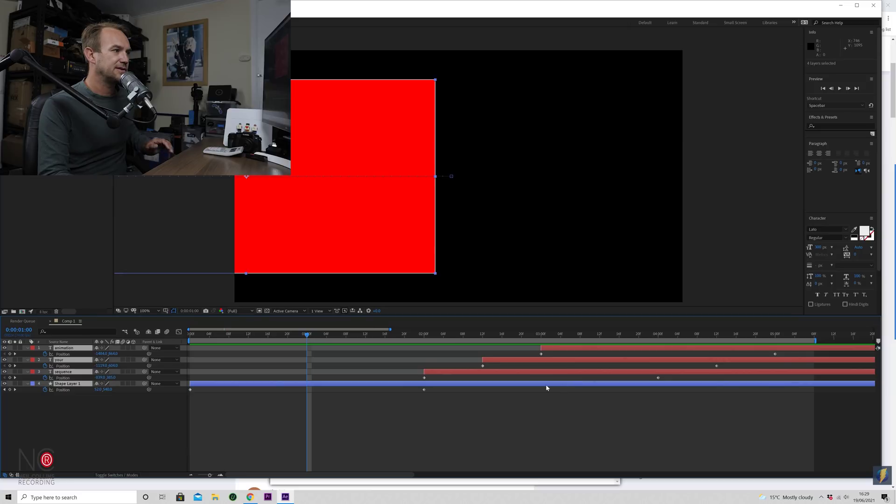
click(424, 389)
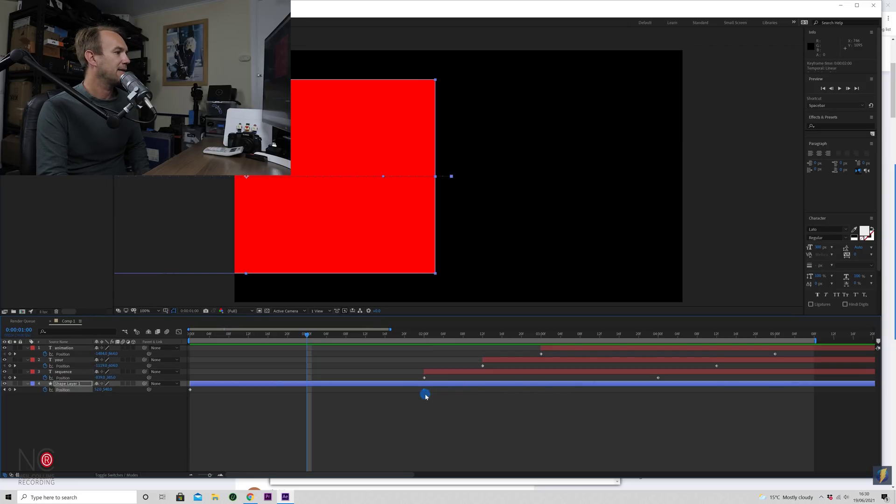
drag(425, 391, 308, 391)
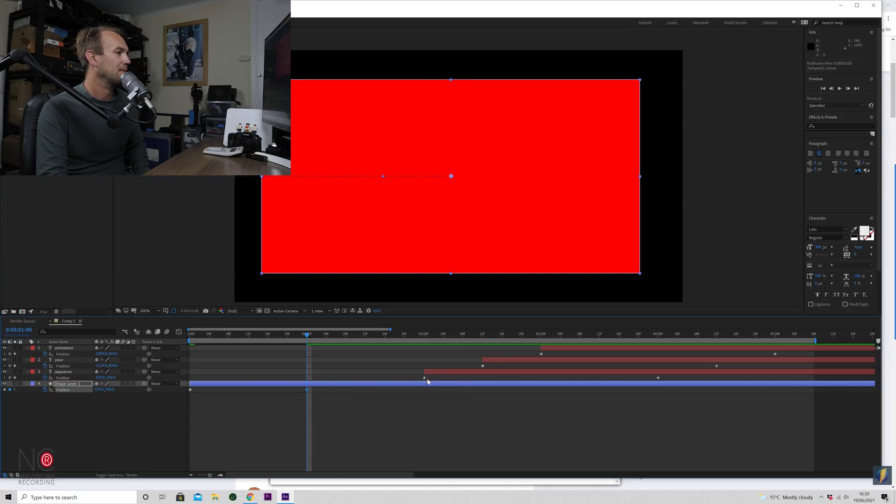
Shift the three text layers together one second earlier so the sequence layer starts at 0:00:01:00
click(488, 371)
shift+click(522, 360)
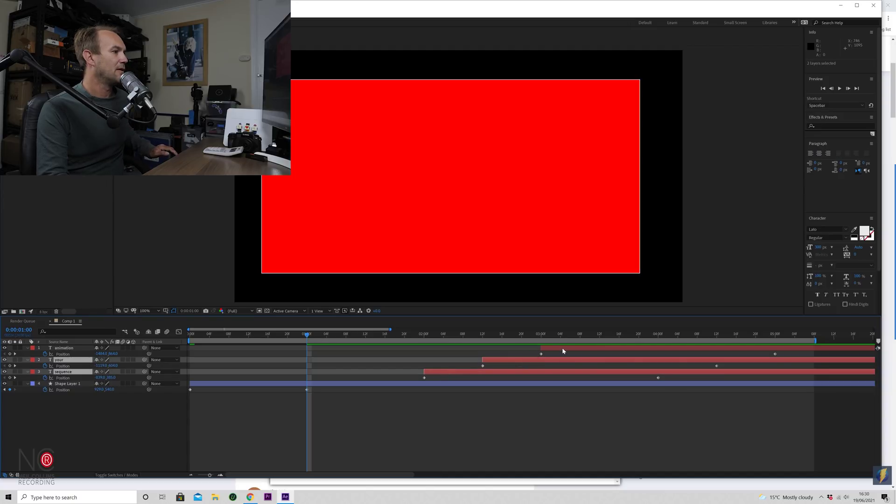
shift+click(560, 348)
drag(494, 373, 370, 378)
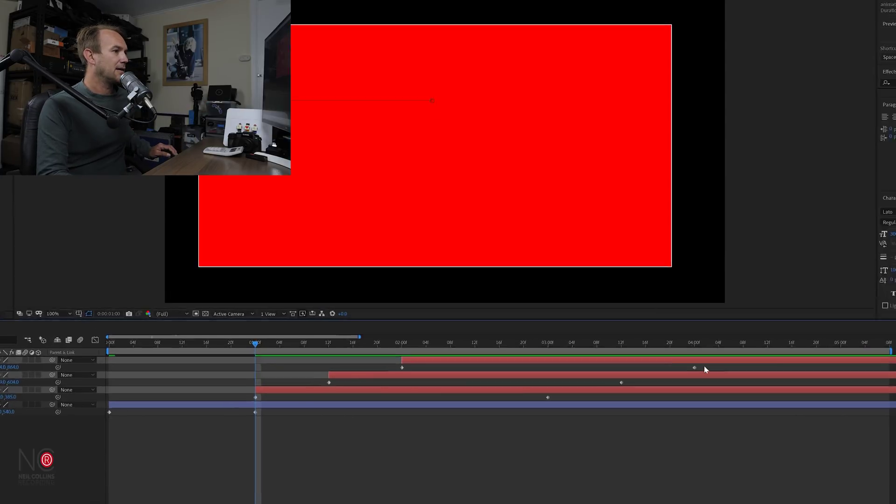
Move the end position keyframes of the three text layers together one second earlier, with the sequence layer's at 0:00:02:00
drag(666, 353, 630, 377)
drag(746, 460, 487, 463)
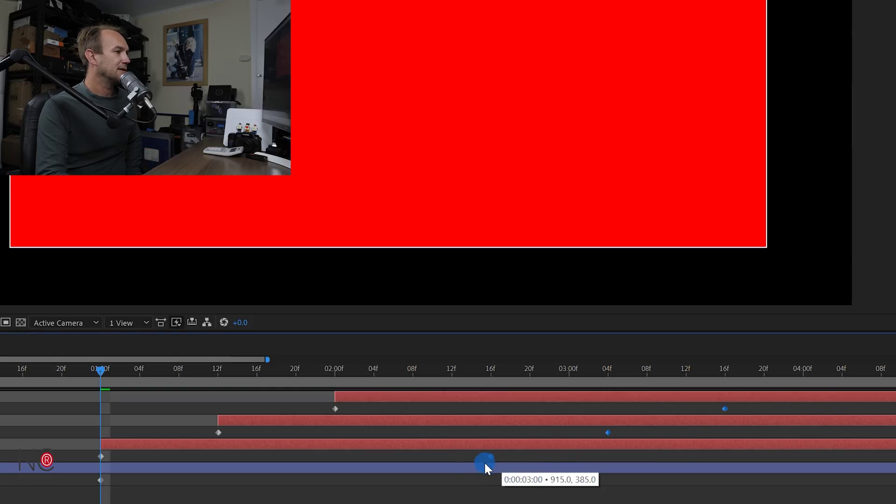
drag(433, 462, 333, 465)
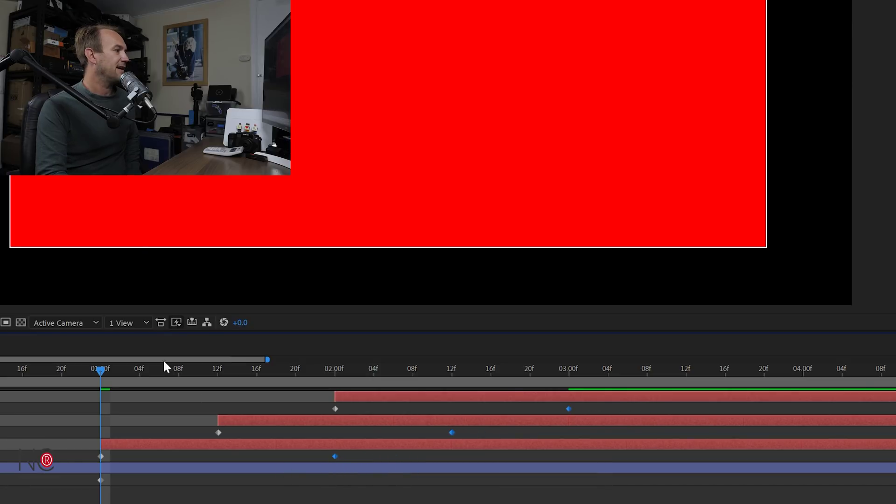
Preview the shortened text animation from the composition's start
click(93, 370)
drag(93, 370, 0, 370)
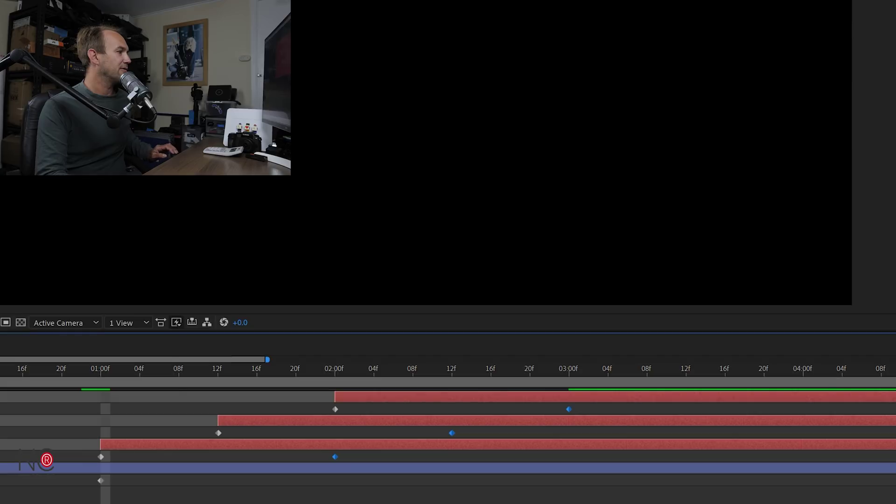
key(space)
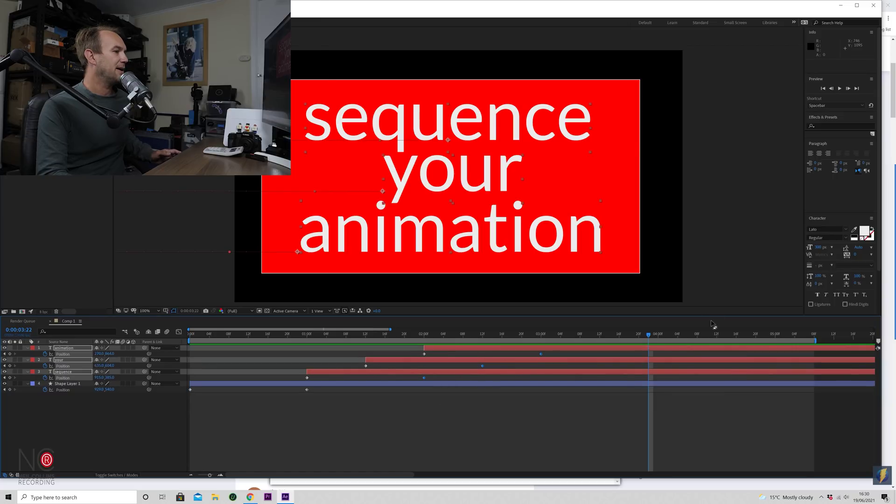
key(space)
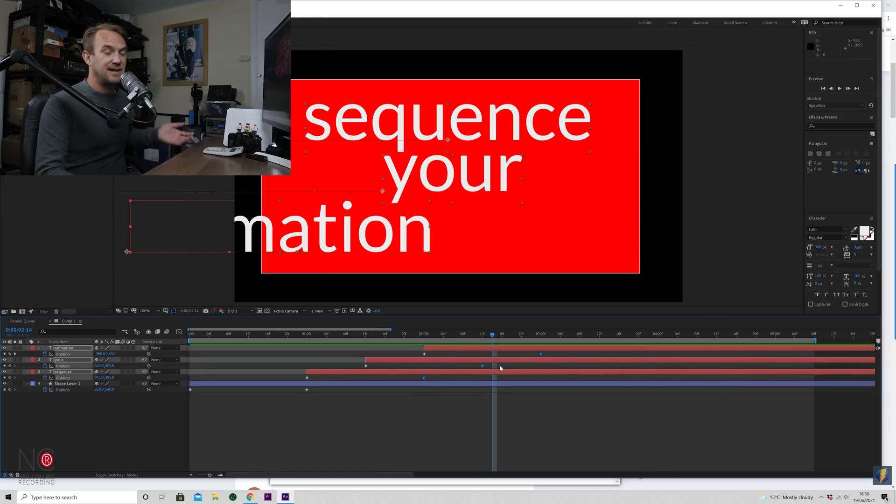
Shift the three text layers together 12 frames earlier so the sequence layer starts at 0:00:00:12
click(455, 349)
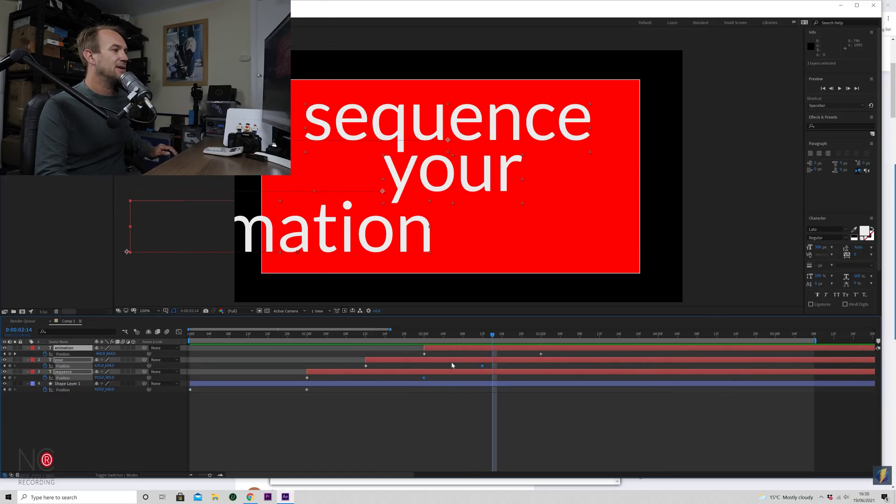
ctrl+click(451, 370)
ctrl+click(449, 372)
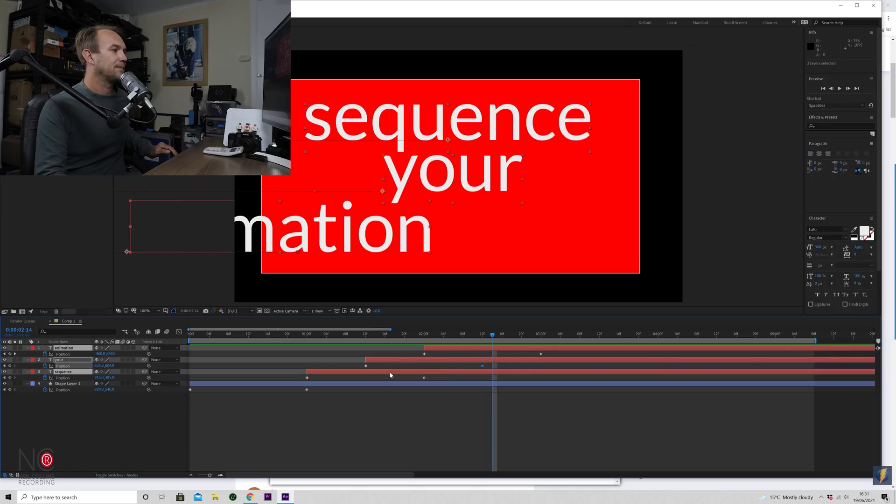
drag(383, 375, 325, 377)
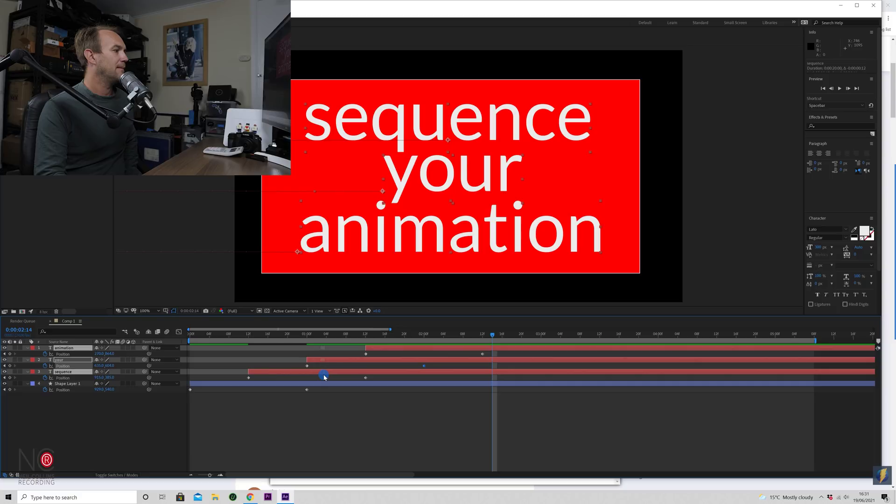
Play the overlapping shape and text animation twice from 0:00:00:00
key(Home)
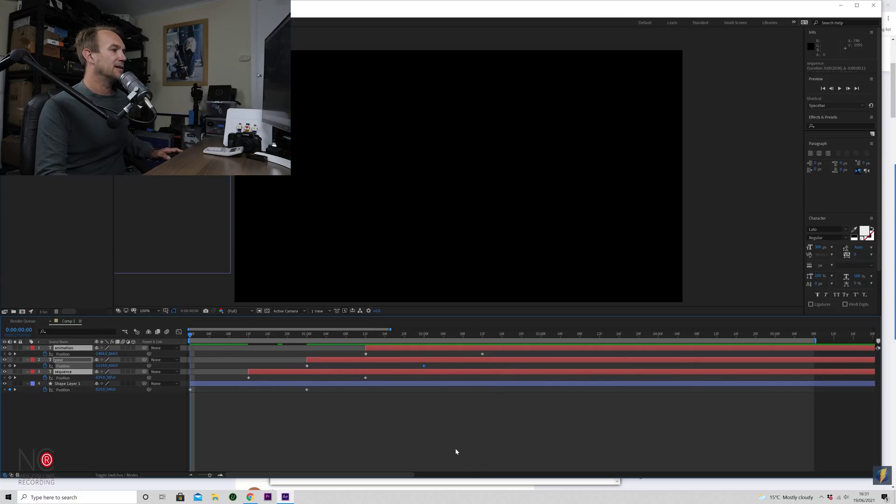
key(space)
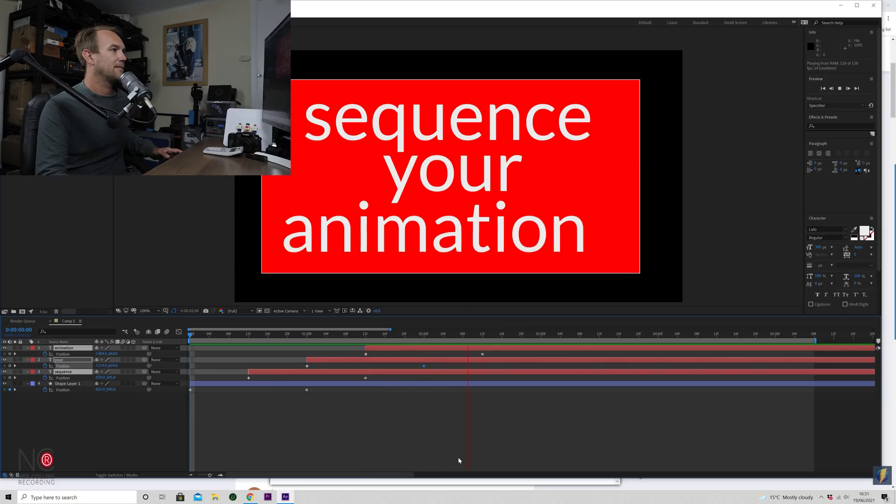
key(space)
drag(543, 337, 10, 353)
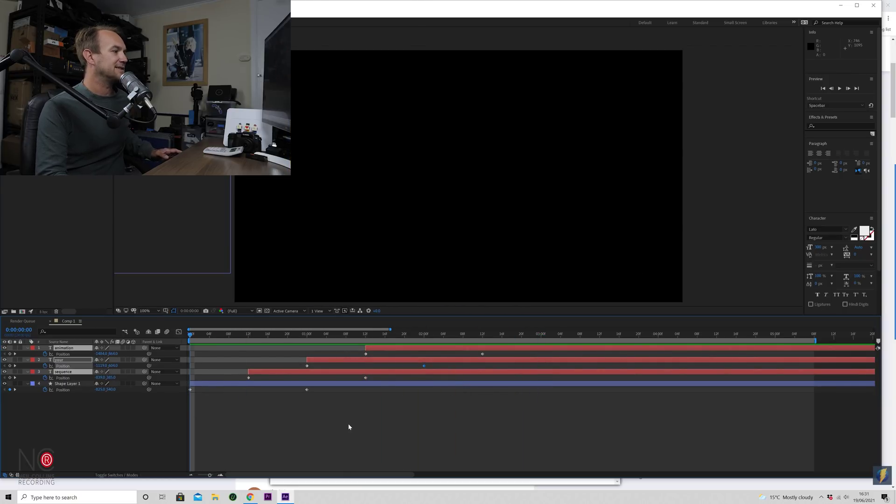
key(space)
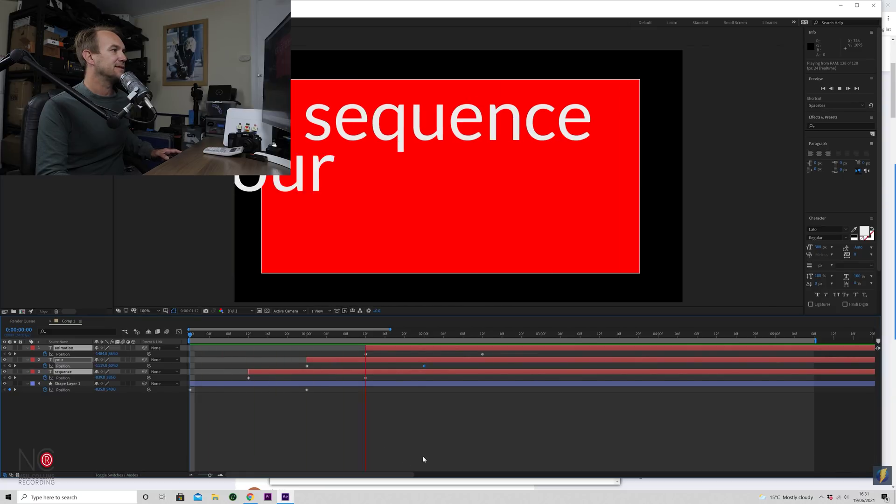
key(space)
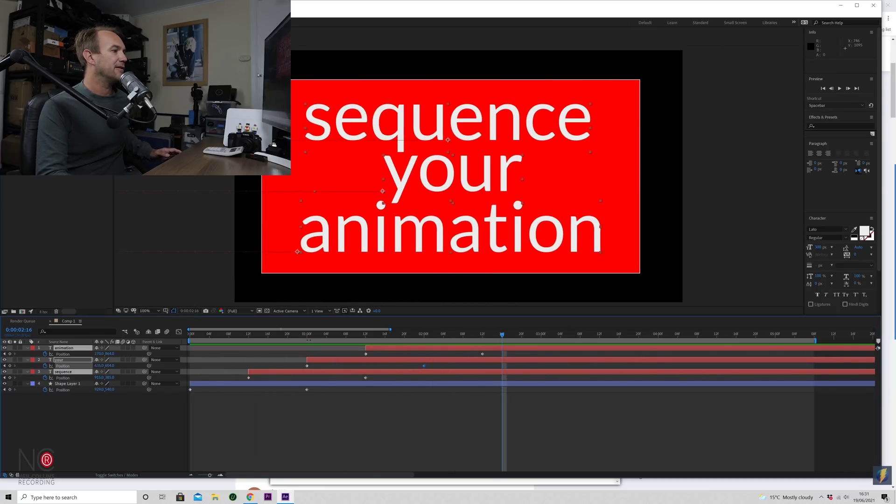
Tighten the stagger by starting the sequence layer at 0:00:00:07, your at 0:00:00:15 and animation at 0:00:00:23, and preview it
click(249, 379)
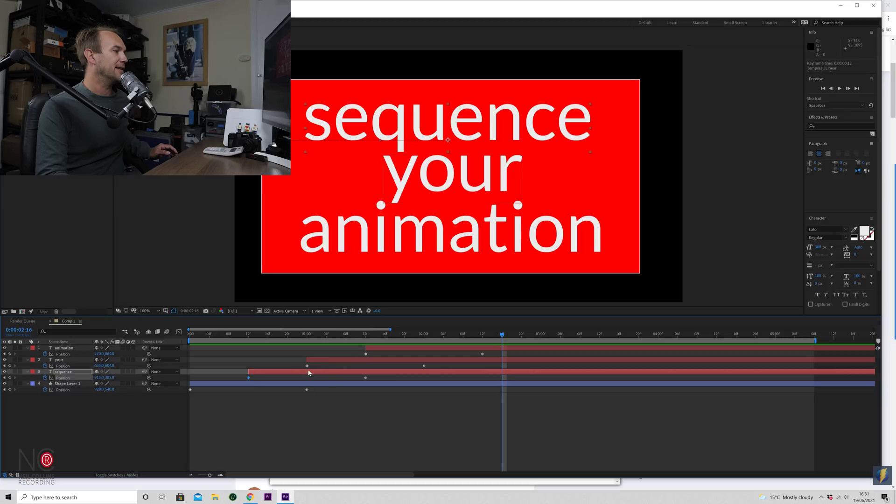
ctrl+click(355, 359)
ctrl+click(393, 348)
drag(288, 373, 259, 374)
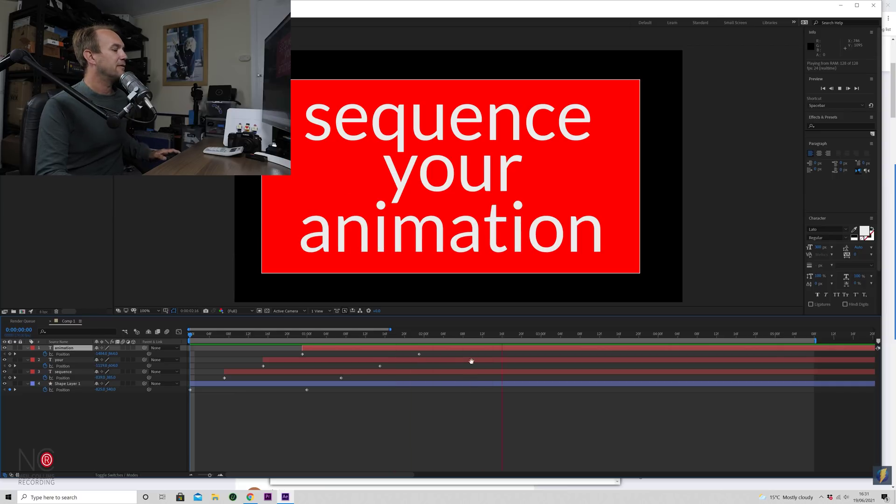
click(518, 336)
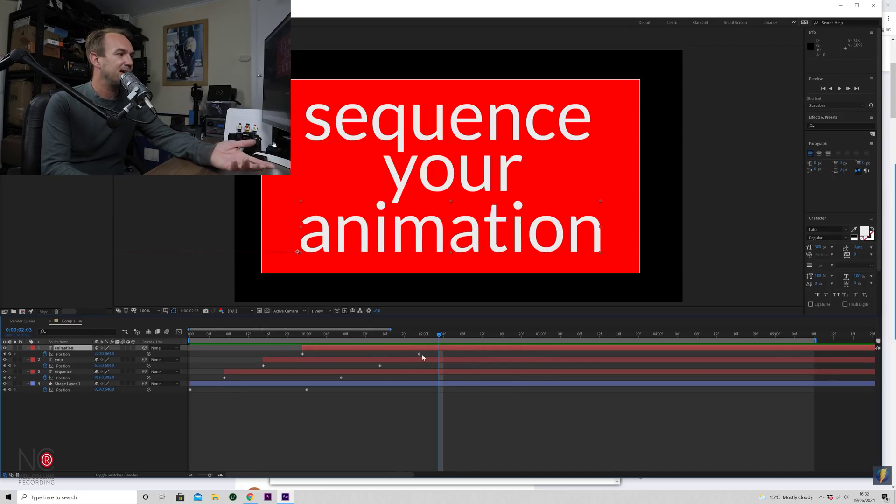
Shift the four layers' end position keyframes together one frame earlier, putting the red shape's at 0:00:00:23 and the animation layer's at 0:00:01:23
drag(419, 355, 458, 355)
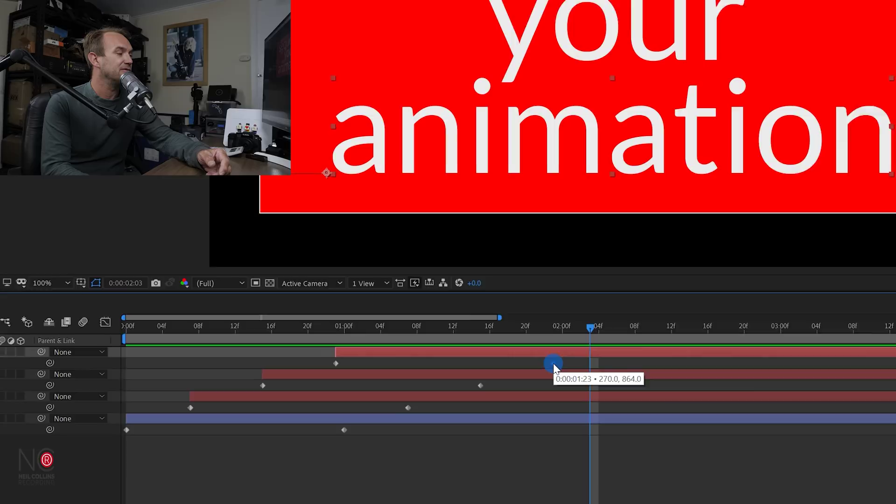
drag(654, 367, 347, 453)
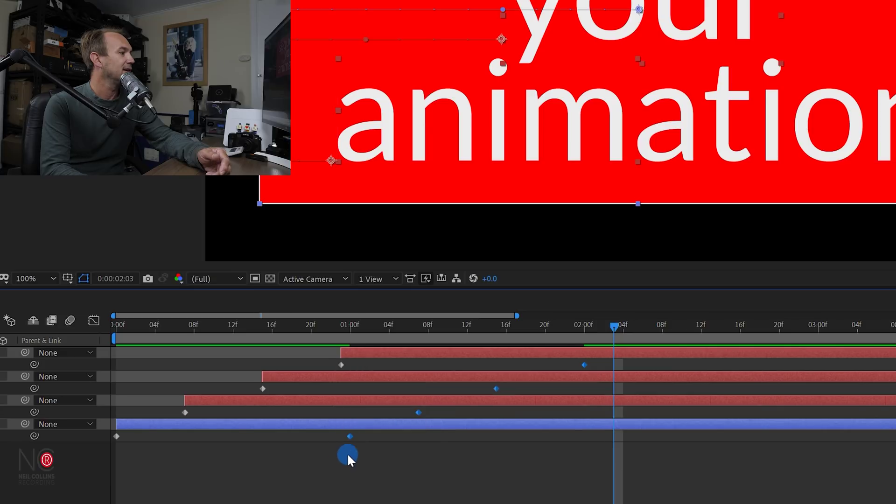
mouse_move(496, 388)
mouse_down()
mouse_move(526, 388)
mouse_move(484, 391)
mouse_up()
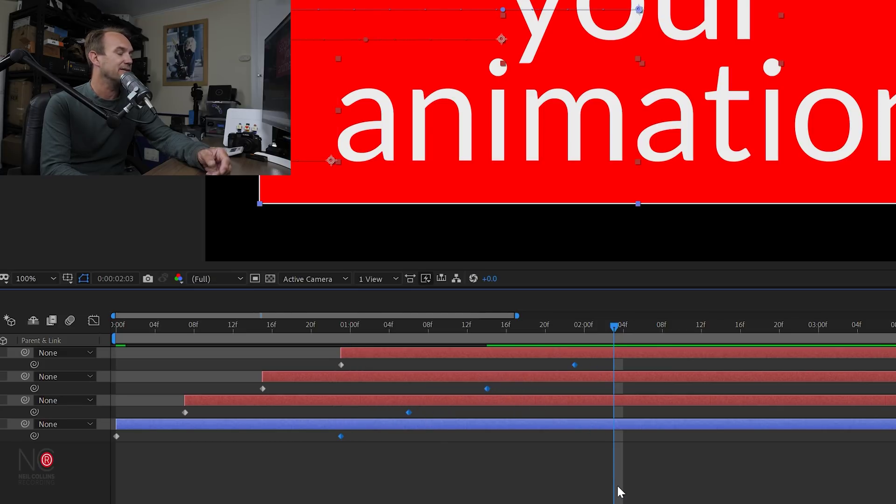
click(680, 464)
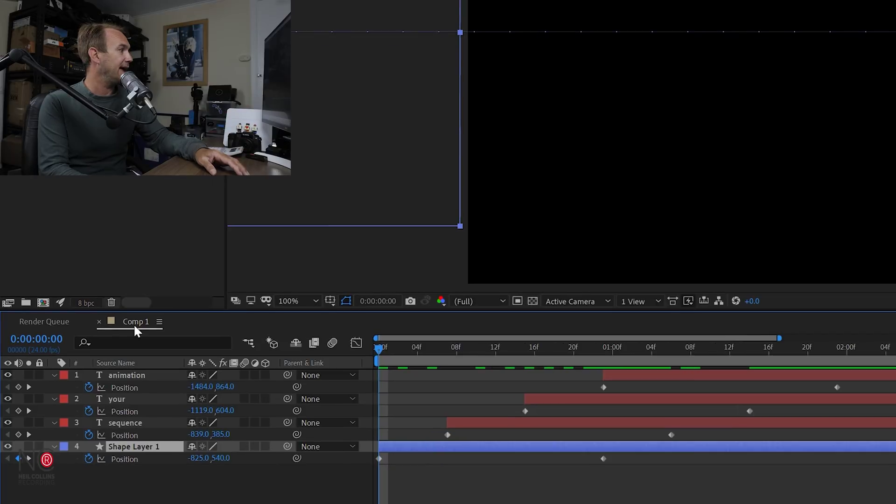
Try starting Shape Layer 1 at 0:00:00:10, advancing the current time with the offset +10, and undo the layer move
click(42, 339)
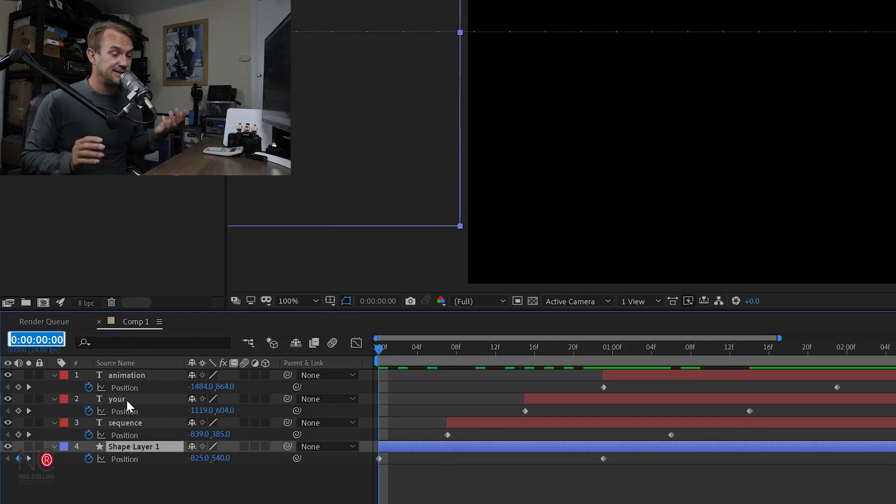
text(+10)
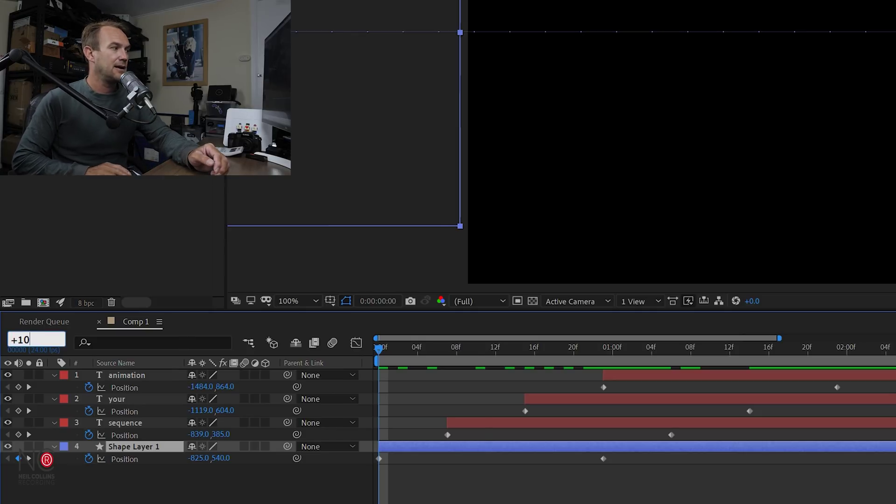
key(Return)
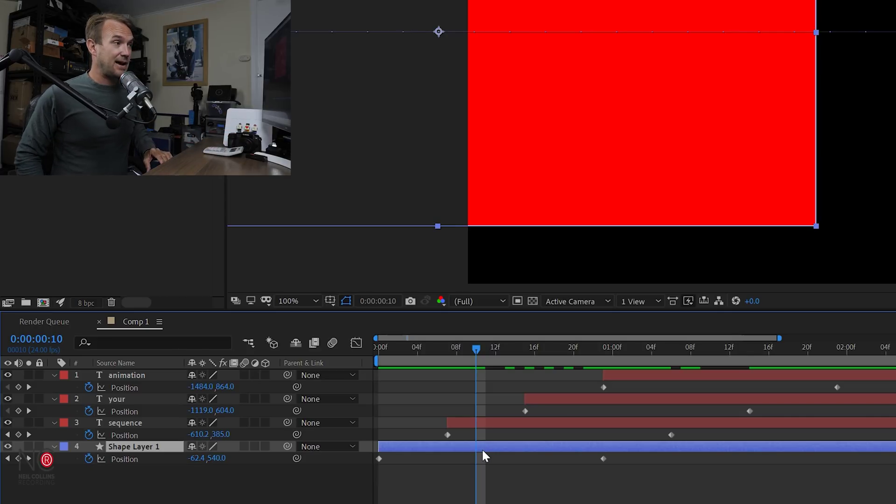
key(bracketleft)
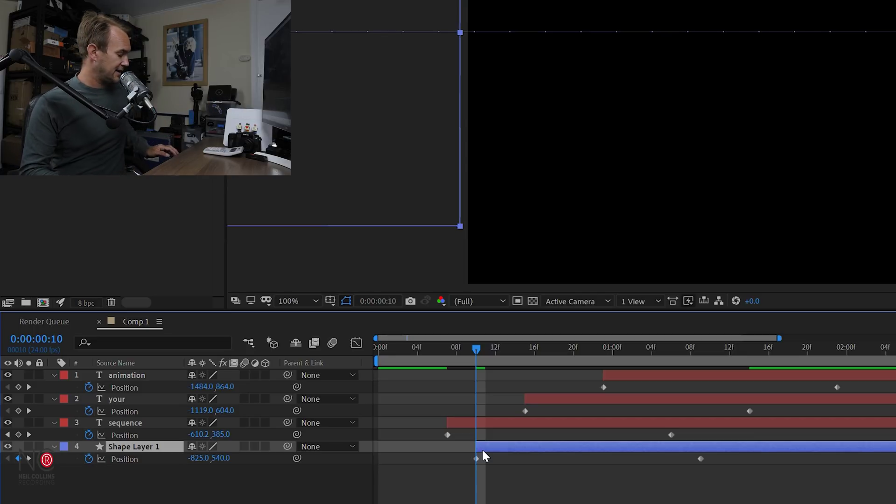
key(ctrl+z)
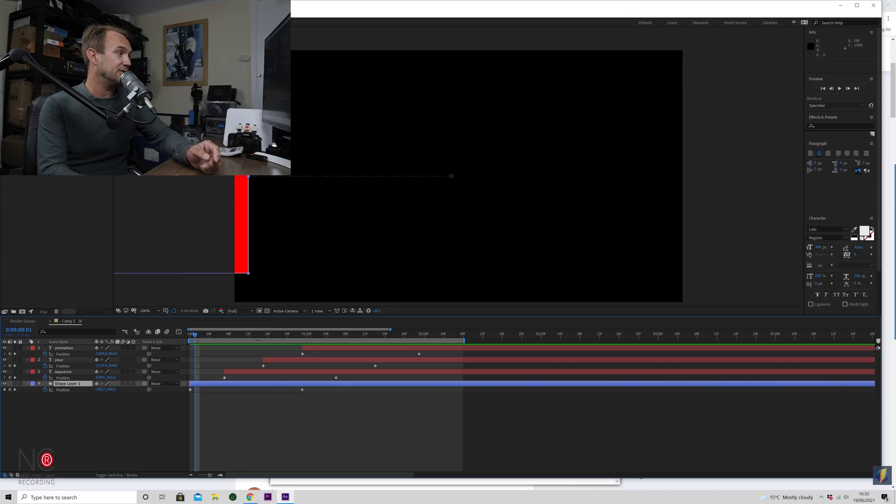
Select the three text layers and Shape Layer 1 and collapse their keyframed properties
click(341, 349)
shift+click(356, 383)
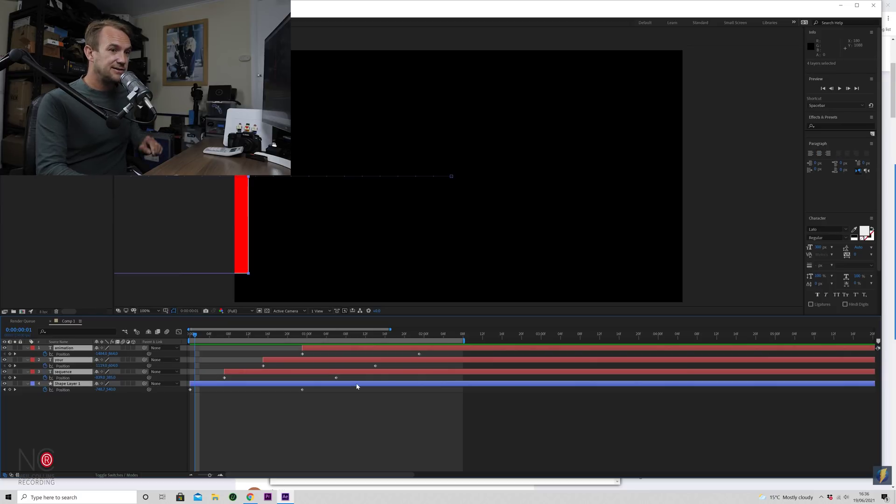
key(u)
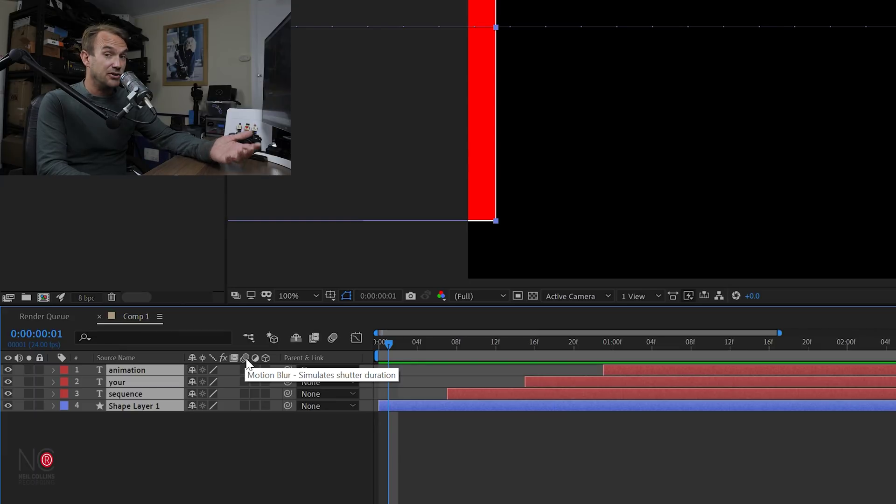
Toggle motion blur on and back off for the animation layer alone
click(636, 370)
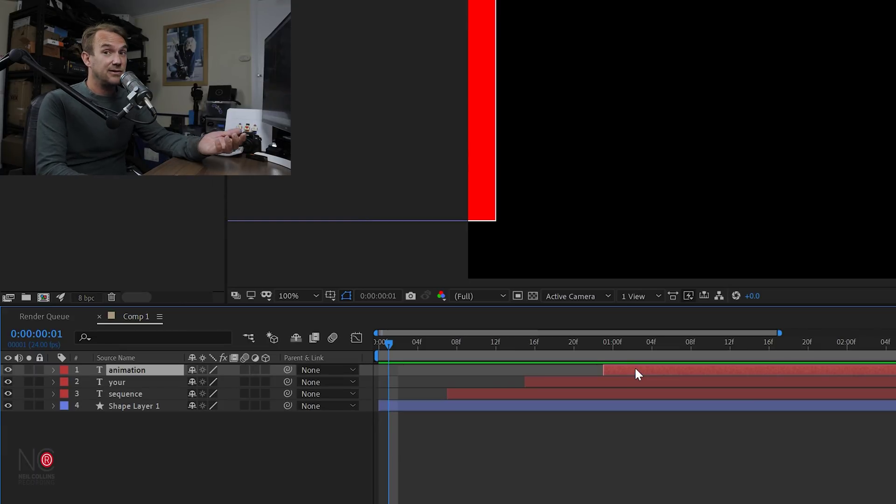
click(244, 369)
click(244, 368)
Enable motion blur on all three text layers and Shape Layer 1 at once
click(672, 366)
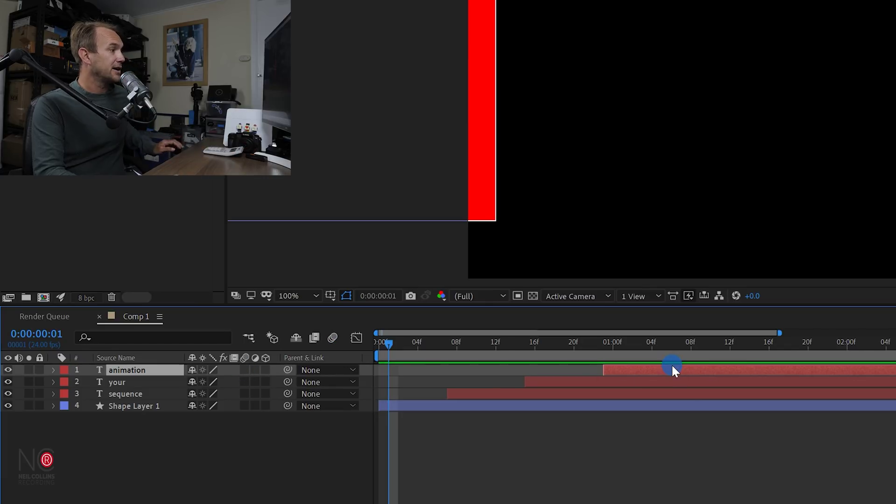
shift+click(678, 404)
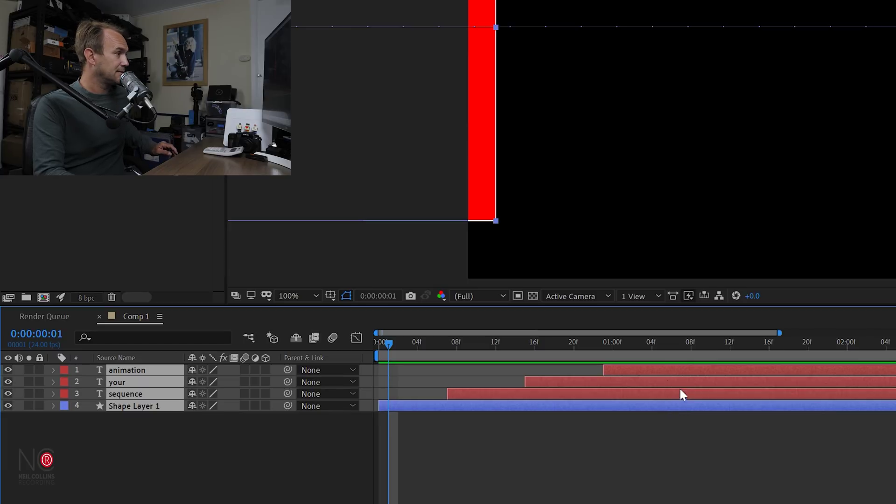
click(243, 369)
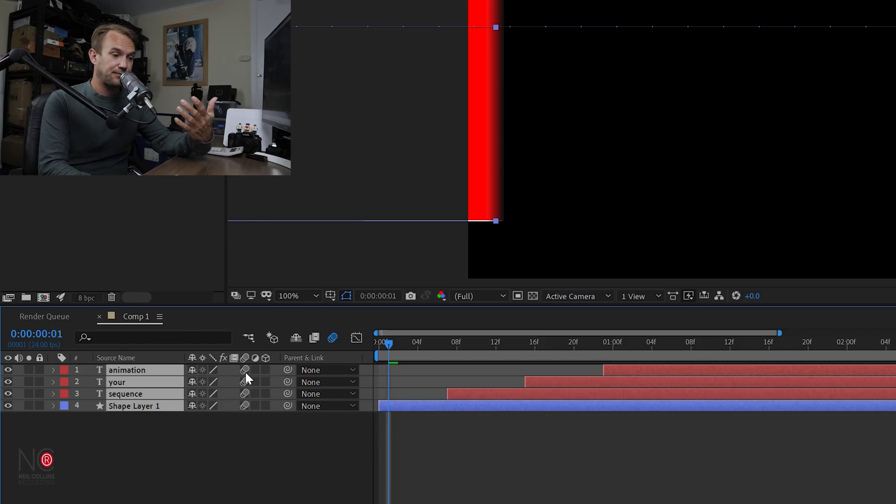
Toggle the composition-wide motion blur off and on, leave it off and briefly preview the moving red shape
click(333, 339)
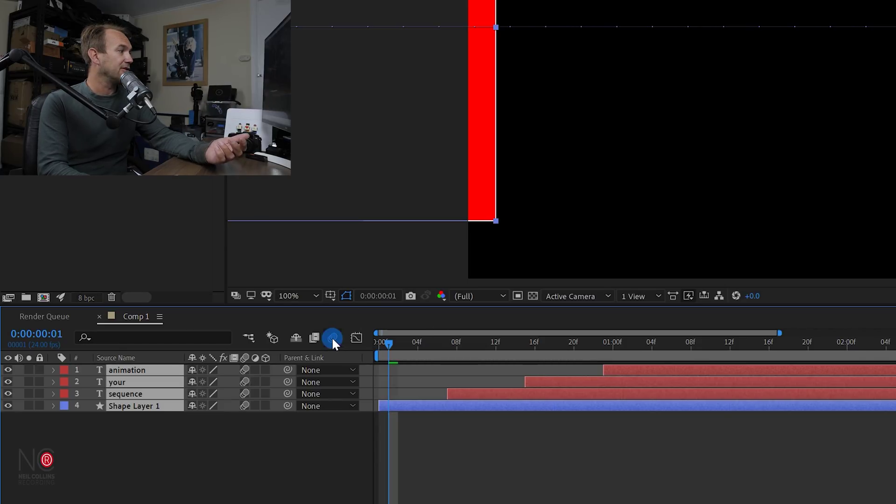
click(332, 338)
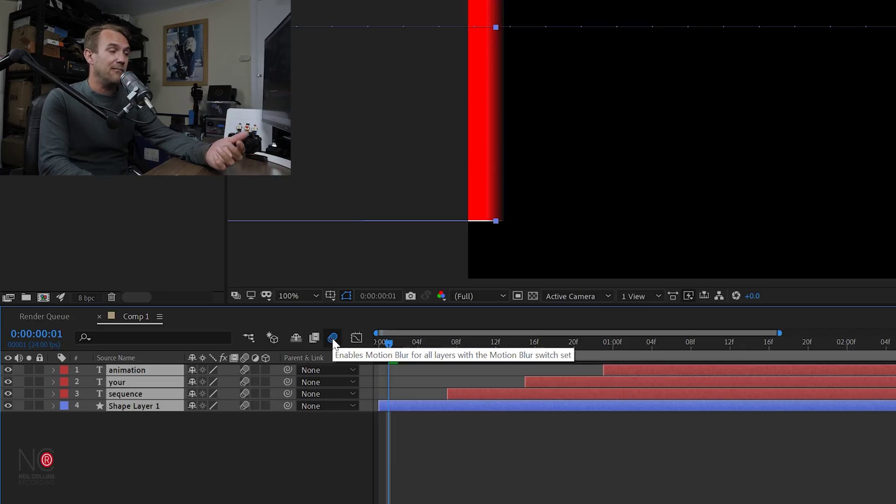
click(333, 338)
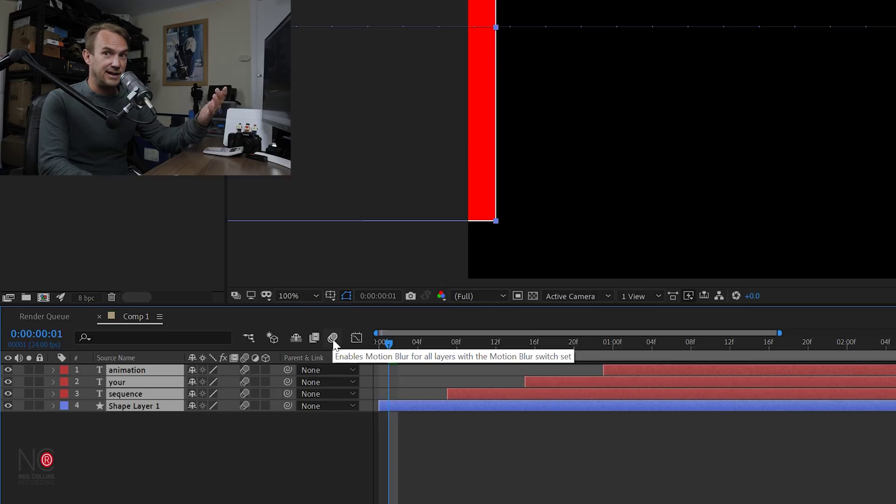
key(space)
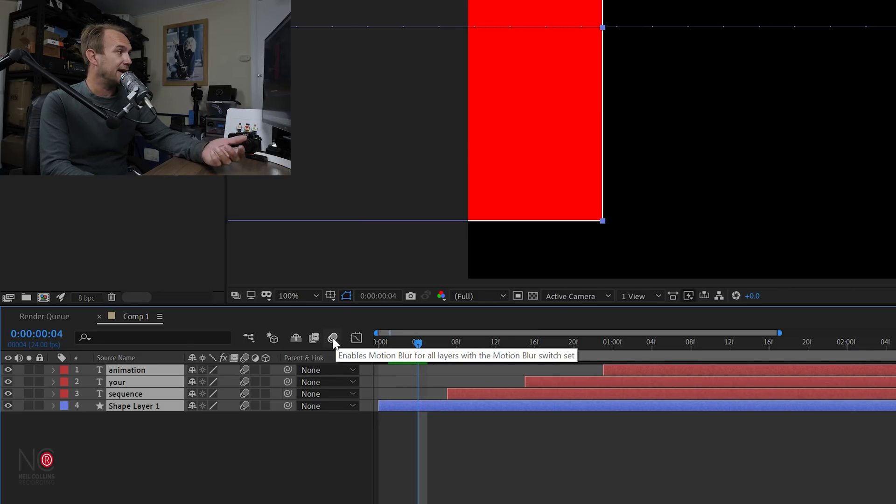
Compare the animation with composition motion blur on and off by scrubbing through the layers' entrances up to 0:00:02:03
click(333, 340)
drag(418, 343, 668, 345)
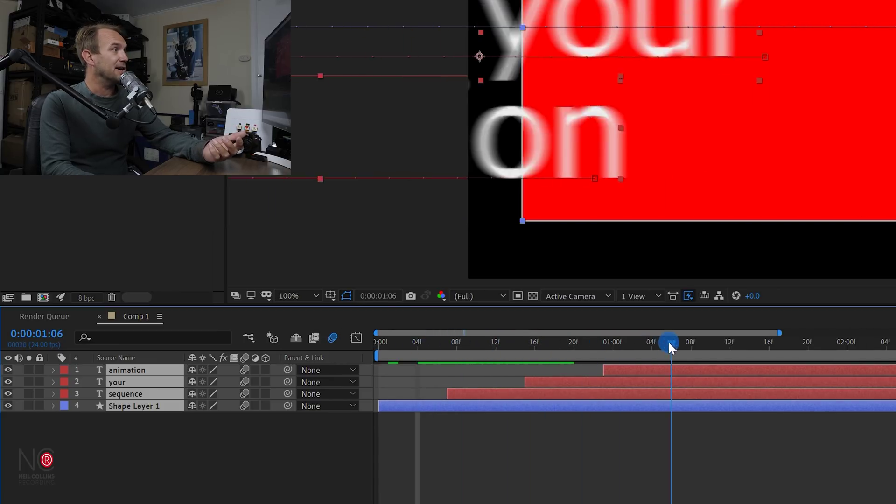
drag(668, 346, 687, 345)
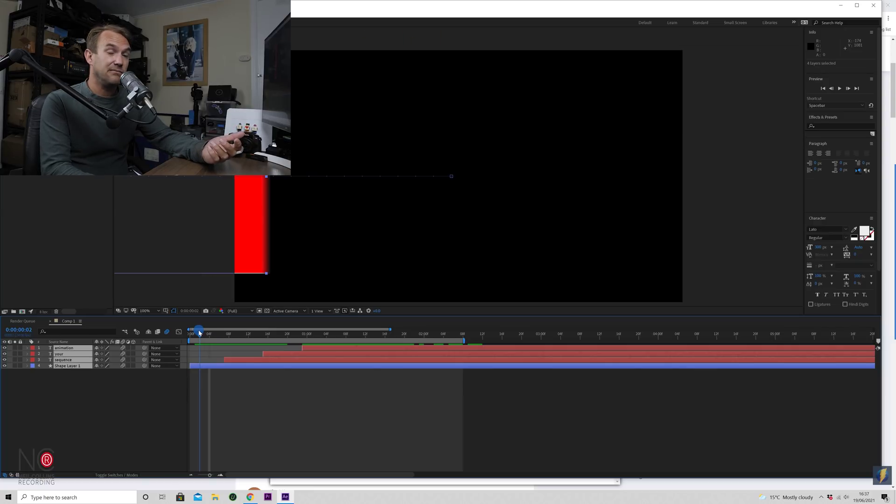
drag(199, 332, 435, 330)
click(169, 334)
mouse_move(432, 336)
mouse_down()
mouse_move(238, 332)
mouse_move(439, 330)
mouse_up()
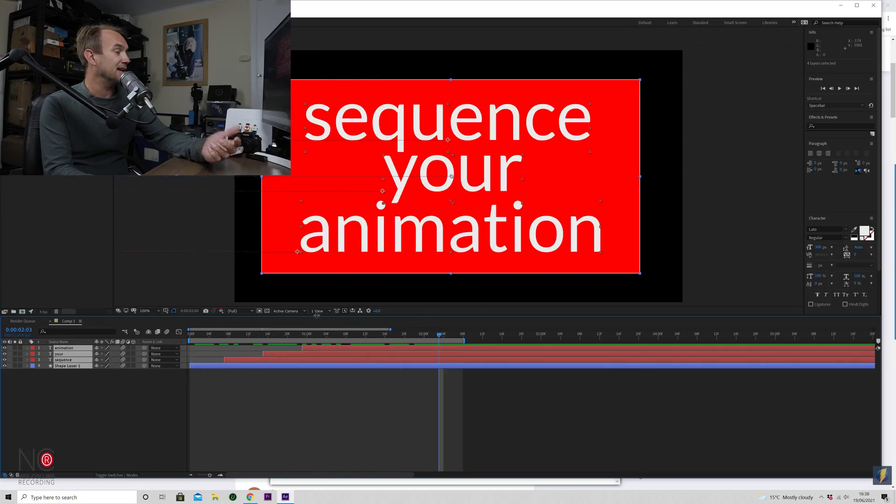
Turn the composition's motion blur back on and play the animation from 0:00:00:00
click(167, 332)
key(Home)
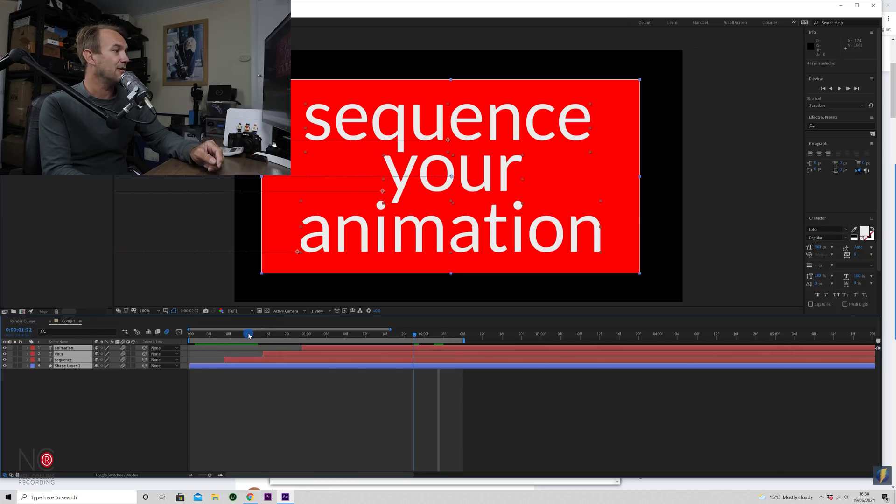
key(space)
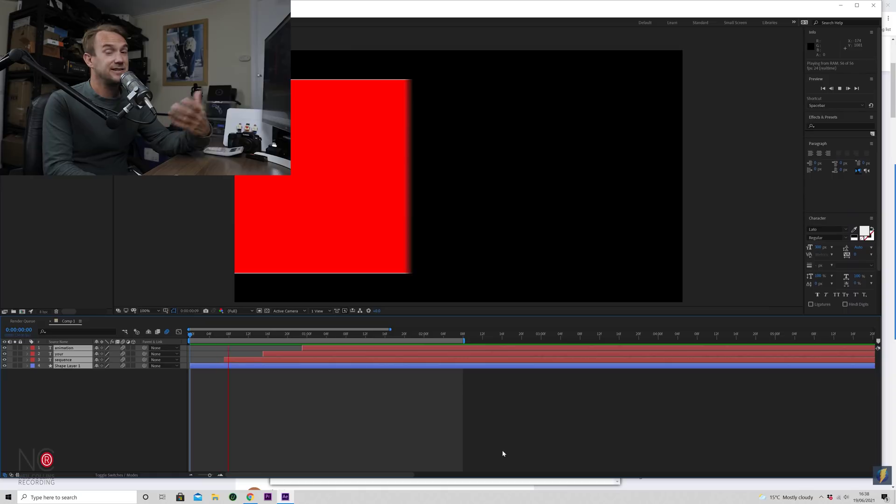